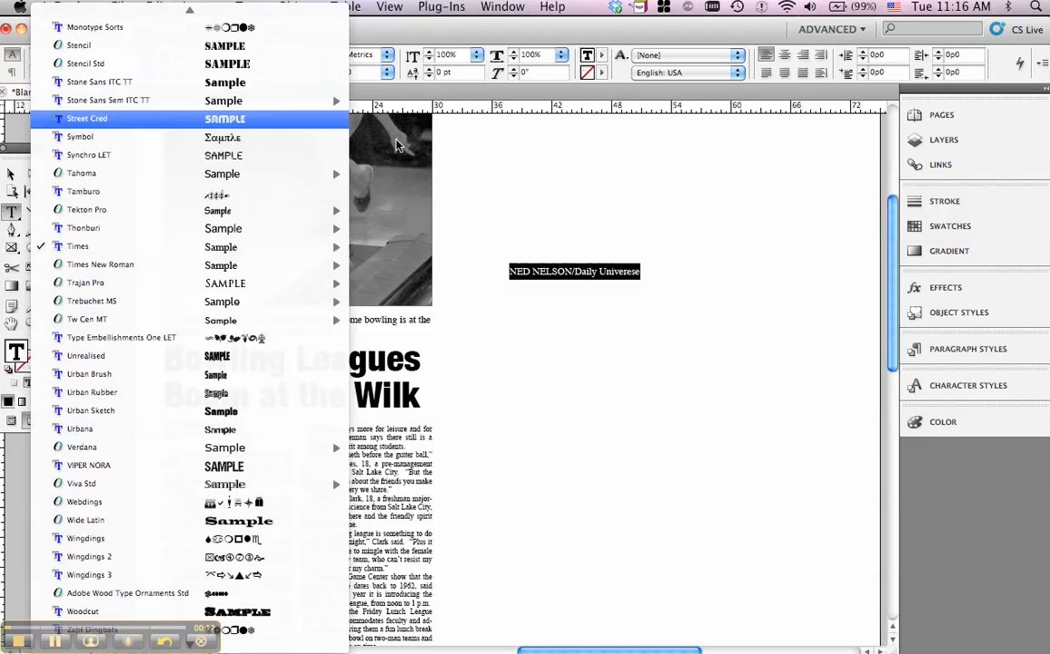
Set the photo credit line to Helvetica at a size of 7 pt.
left_click(379, 137)
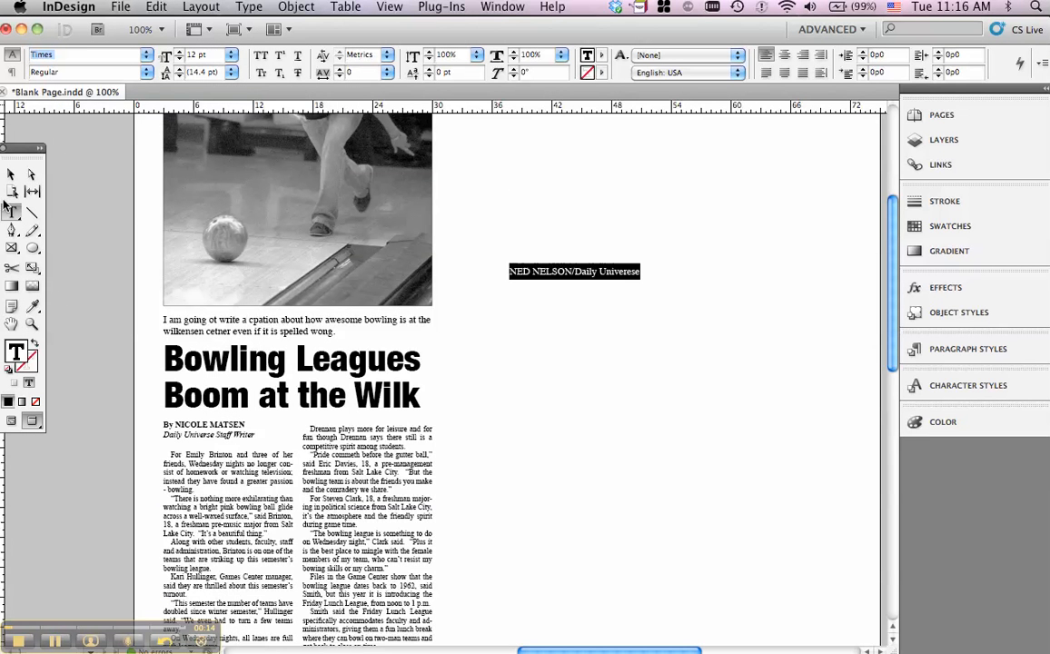
type("Helvetica")
left_click(146, 55)
mouse_move(152, 54)
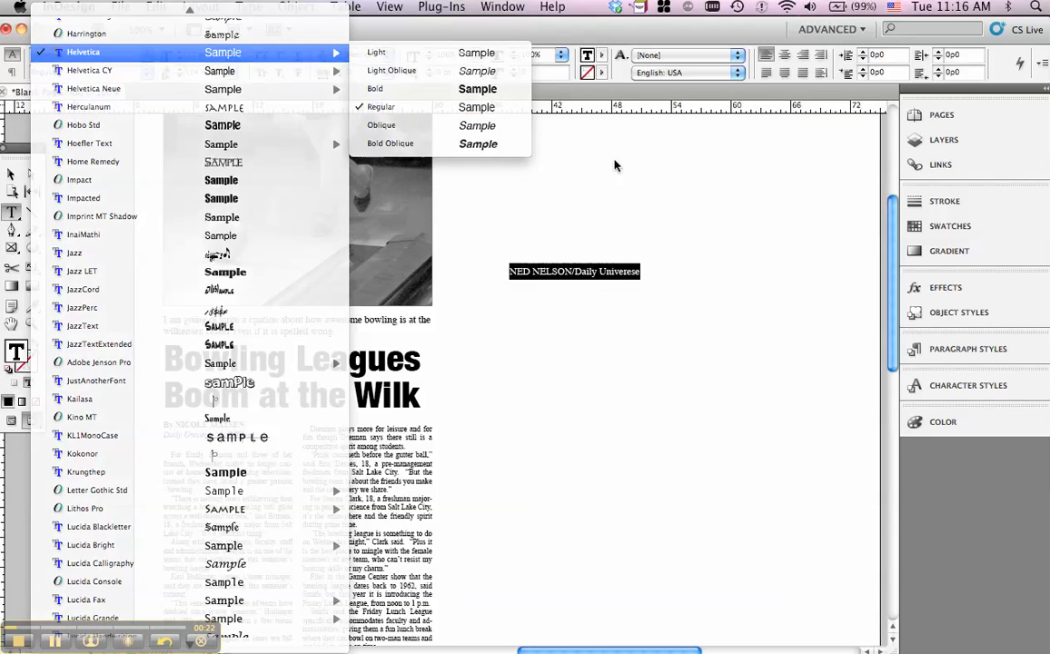
left_click(518, 141)
left_click(204, 56)
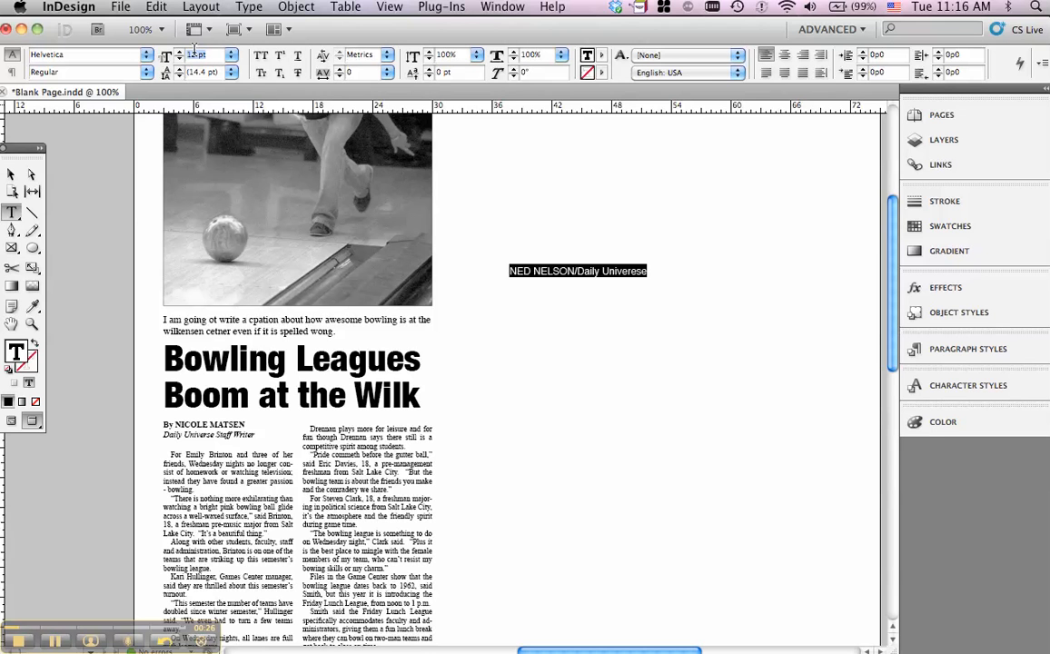
type("7")
key("Tab")
left_click(16, 174)
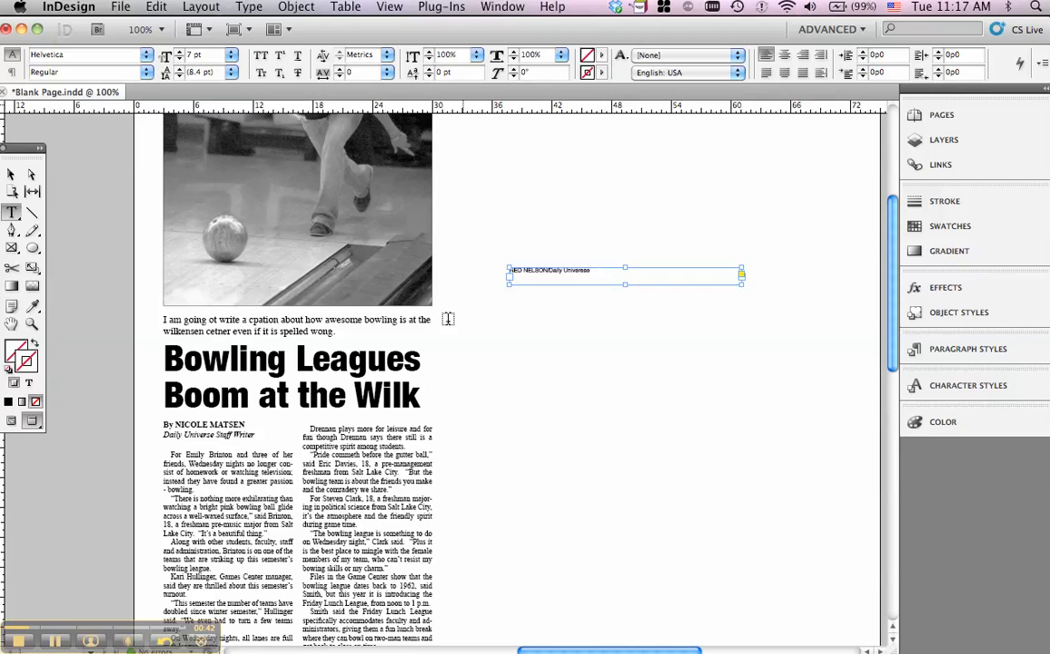
Change the font of the two-line caption under the bowling photo to Helvetica.
triple_click(311, 319)
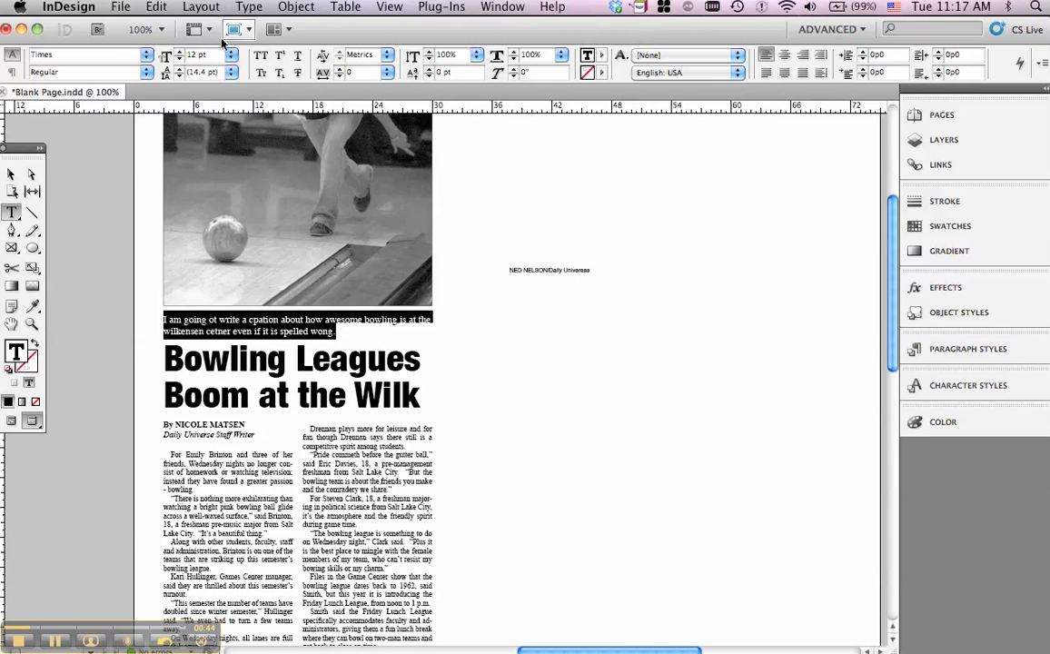
left_click(112, 54)
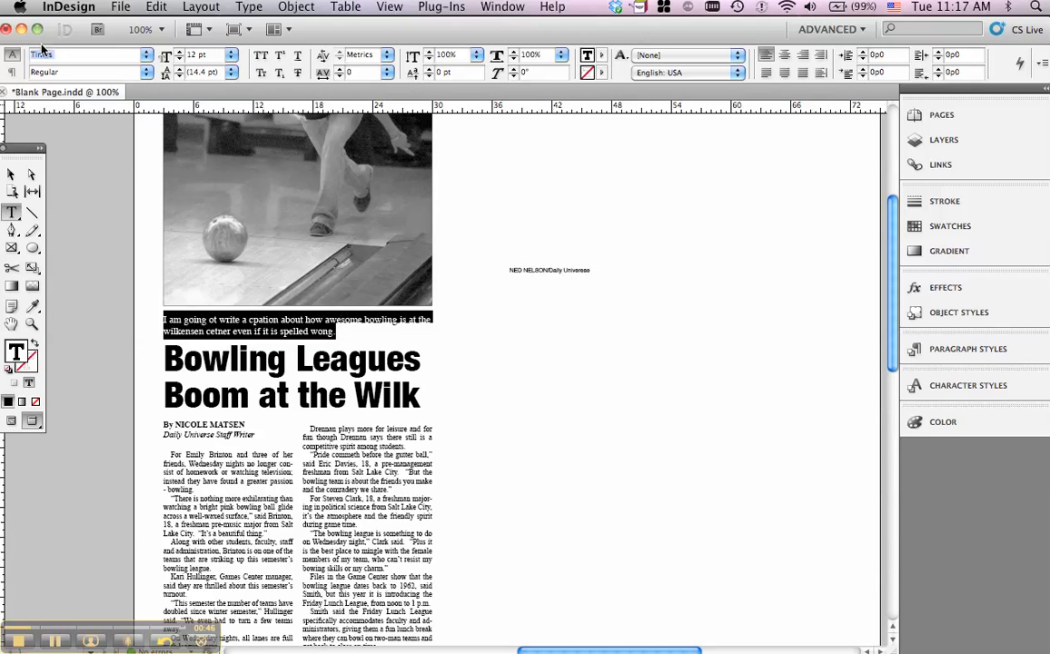
type("Helvetica")
key("Return")
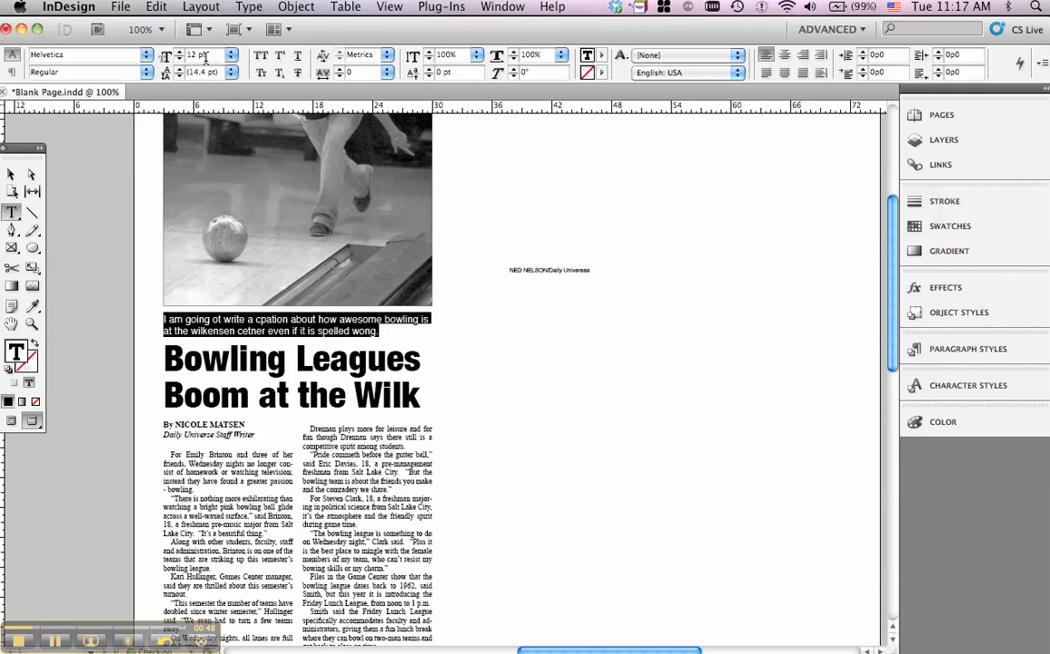
Set the photo caption's size to 9 pt and its leading to 10.5 pt.
double_click(193, 55)
key("BackSpace")
type("9")
key("Tab")
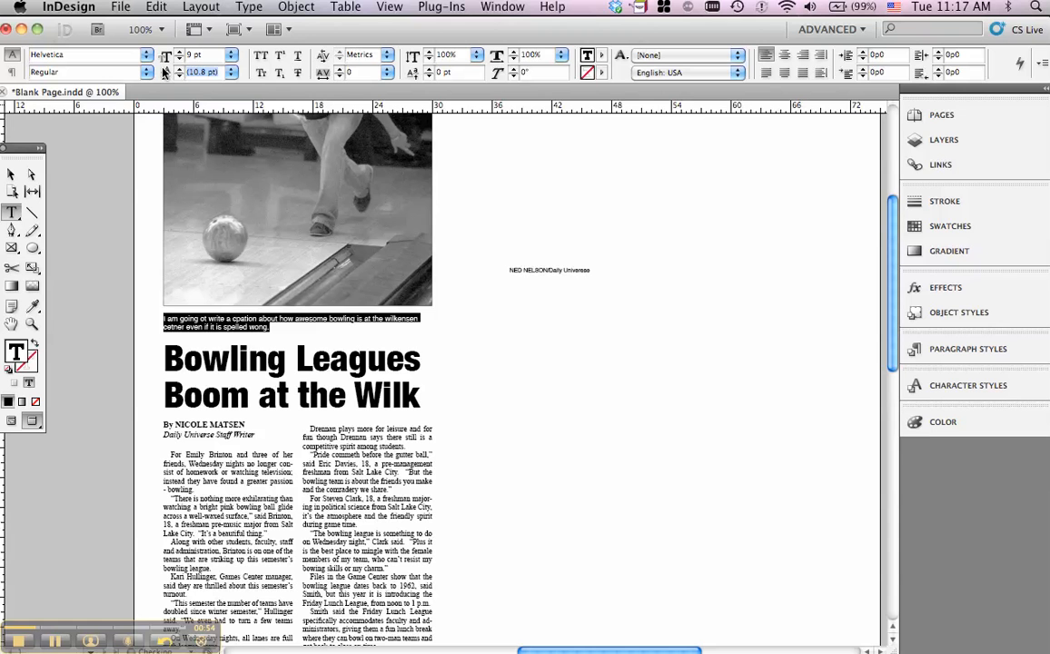
type("10.5")
key("Tab")
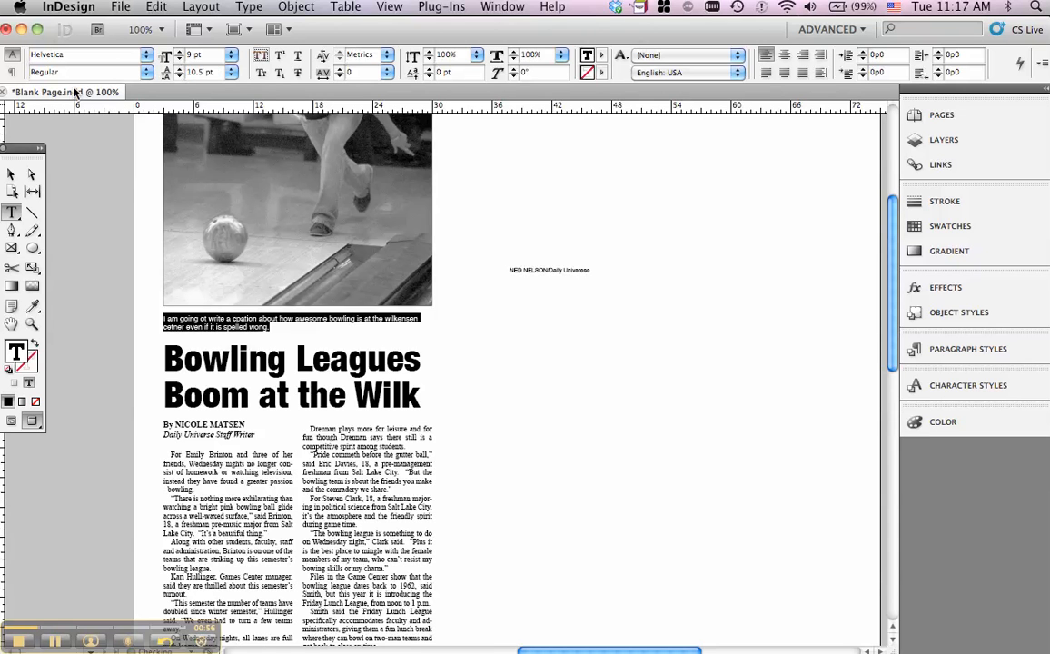
left_click(10, 174)
left_click(579, 437)
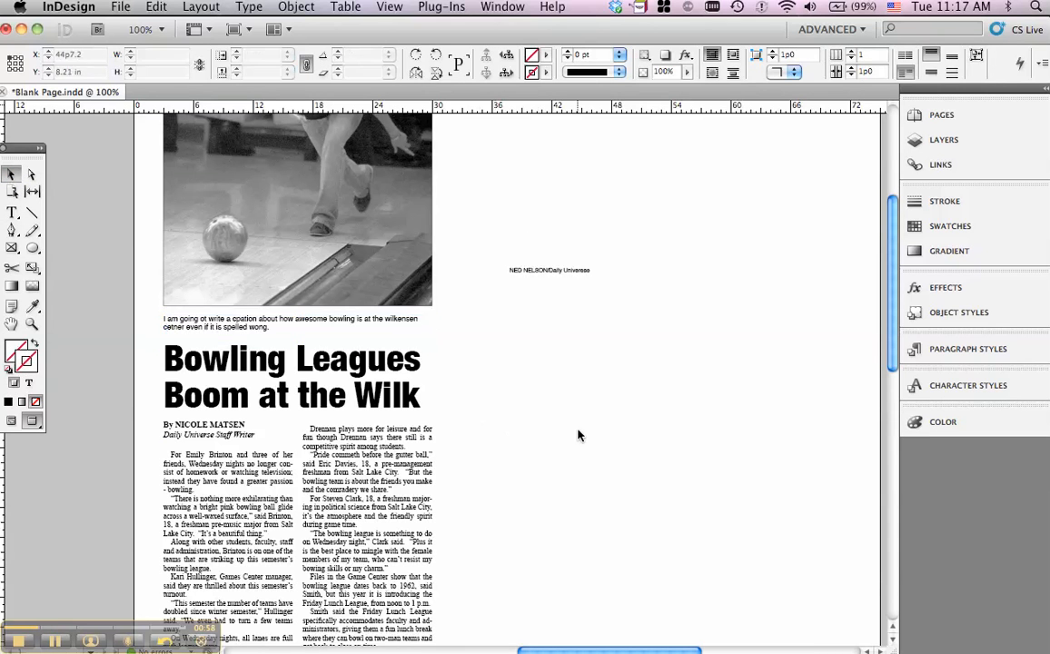
Move the headline and story frames down together, and nudge the caption slightly lower beneath the photo.
scroll(579, 436, "down", 3)
left_click_drag(523, 406, 251, 342)
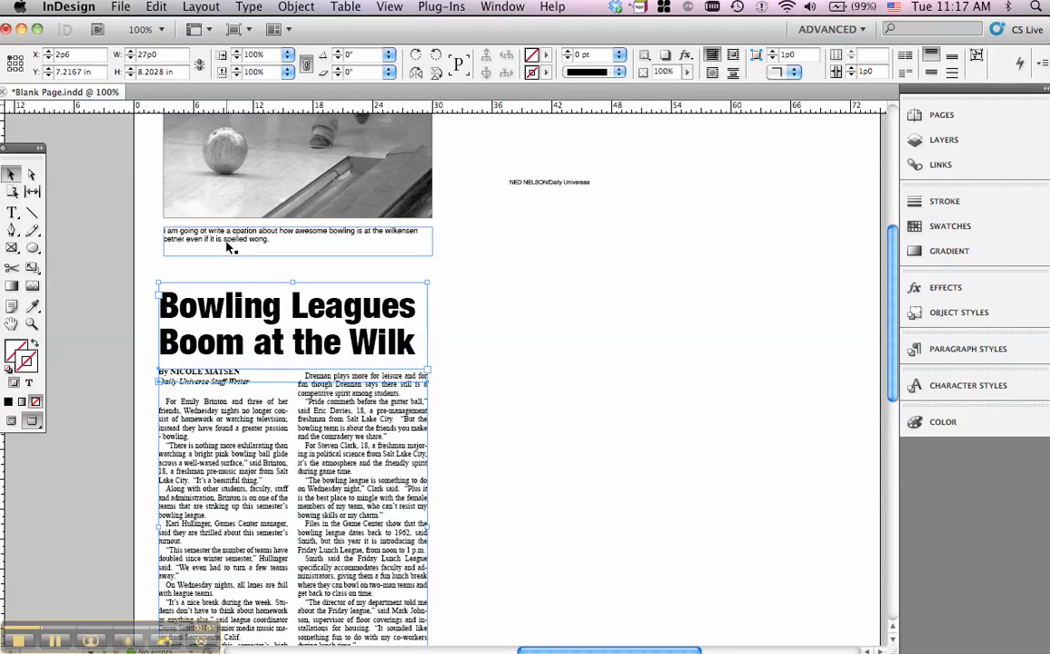
left_click_drag(229, 247, 230, 251)
Right-align the photo credit and place its frame directly beneath the photo, flush with the photo's right edge.
left_click_drag(612, 195, 461, 232)
left_click(13, 211)
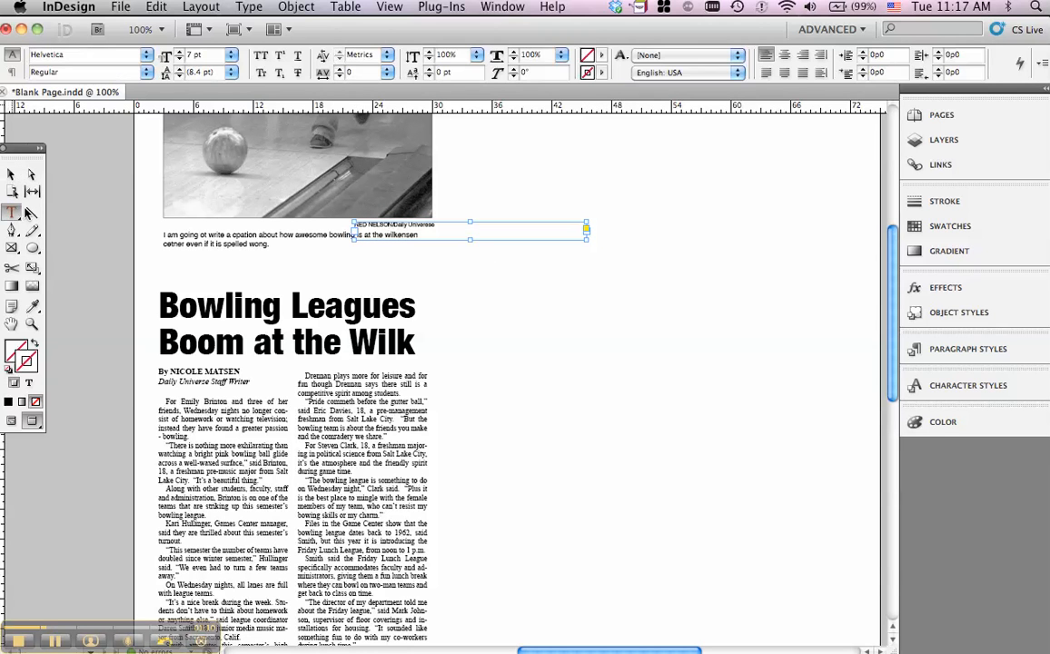
triple_click(457, 226)
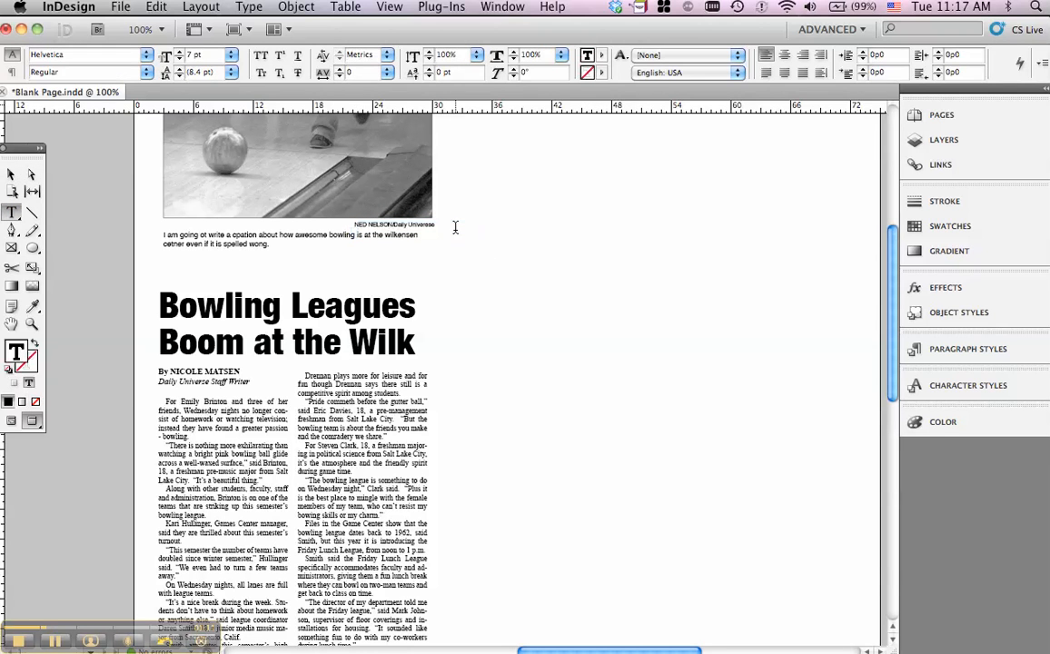
left_click(784, 54)
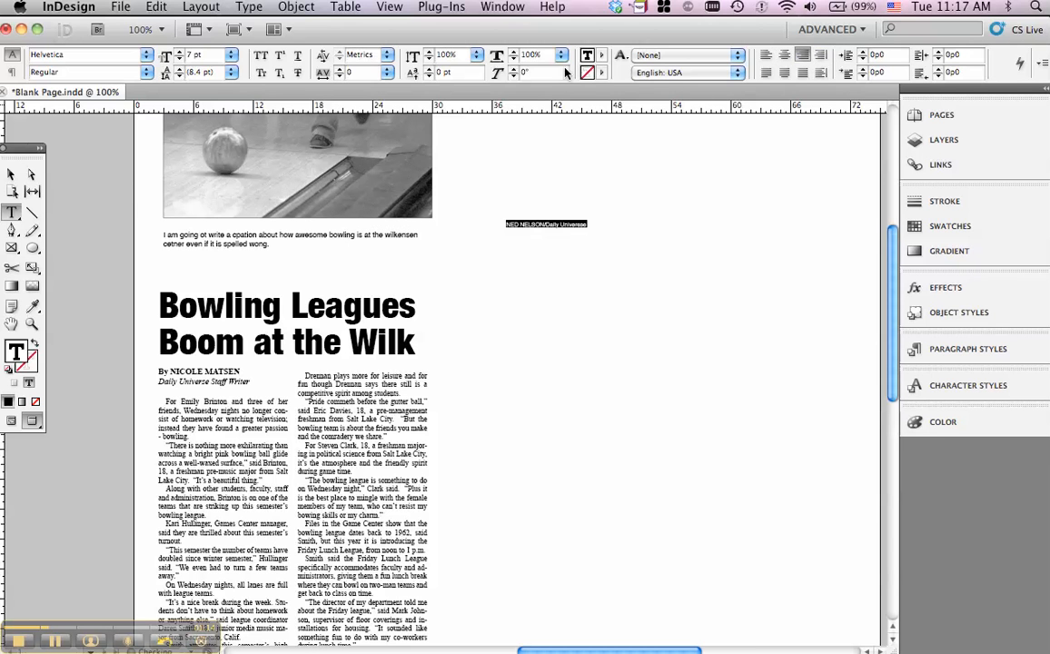
left_click(11, 175)
left_click_drag(545, 228, 433, 227)
Nudge the caption frame down to about Y 6.42 in so it clears the photo credit.
left_click(286, 238)
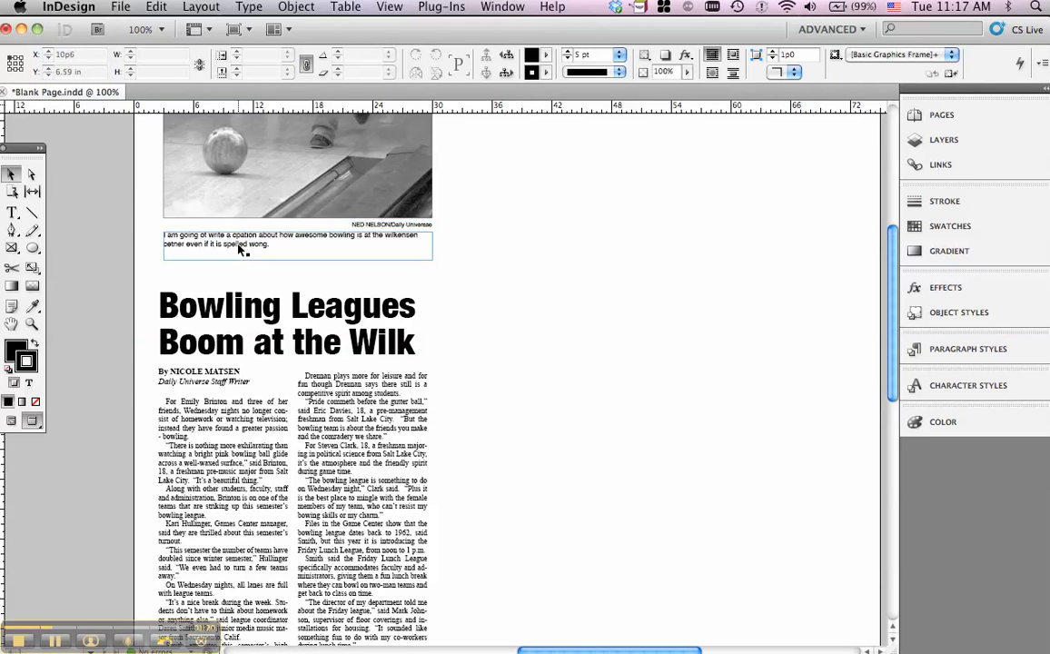
left_click(309, 236)
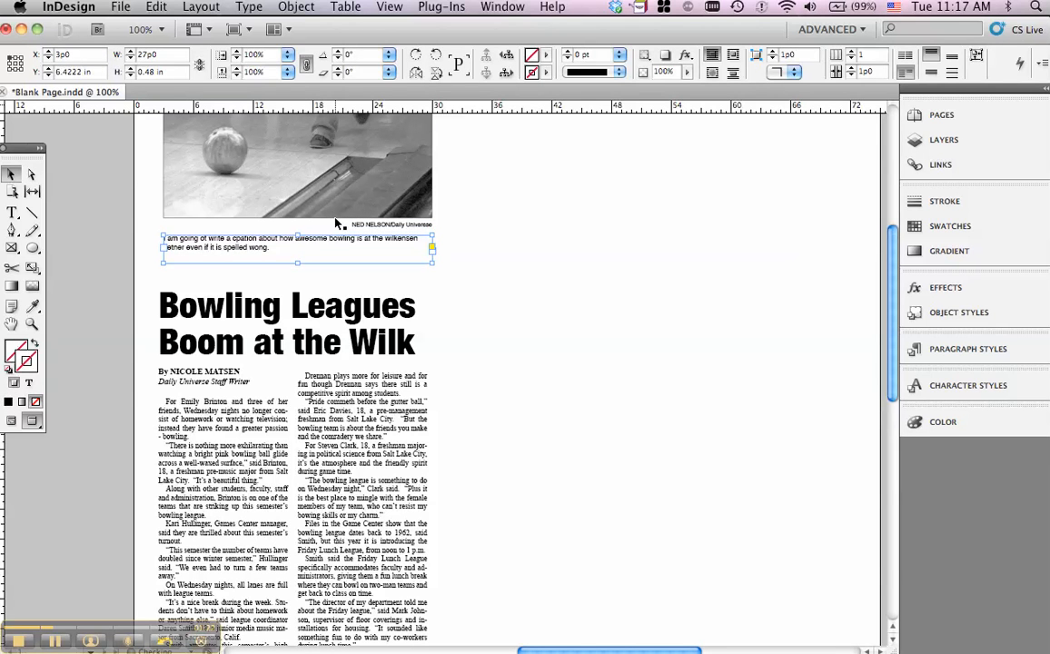
left_click(570, 276)
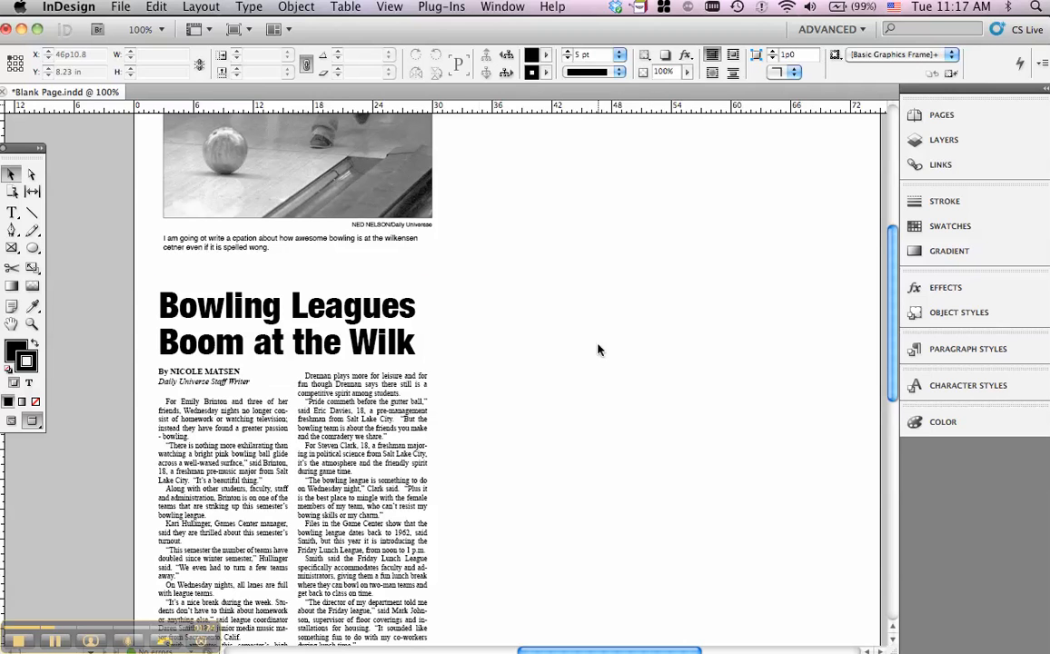
Move the headline up close to the caption, and the two-column story up beneath it at about X 3p0, Y 8.23 in.
left_click(318, 314)
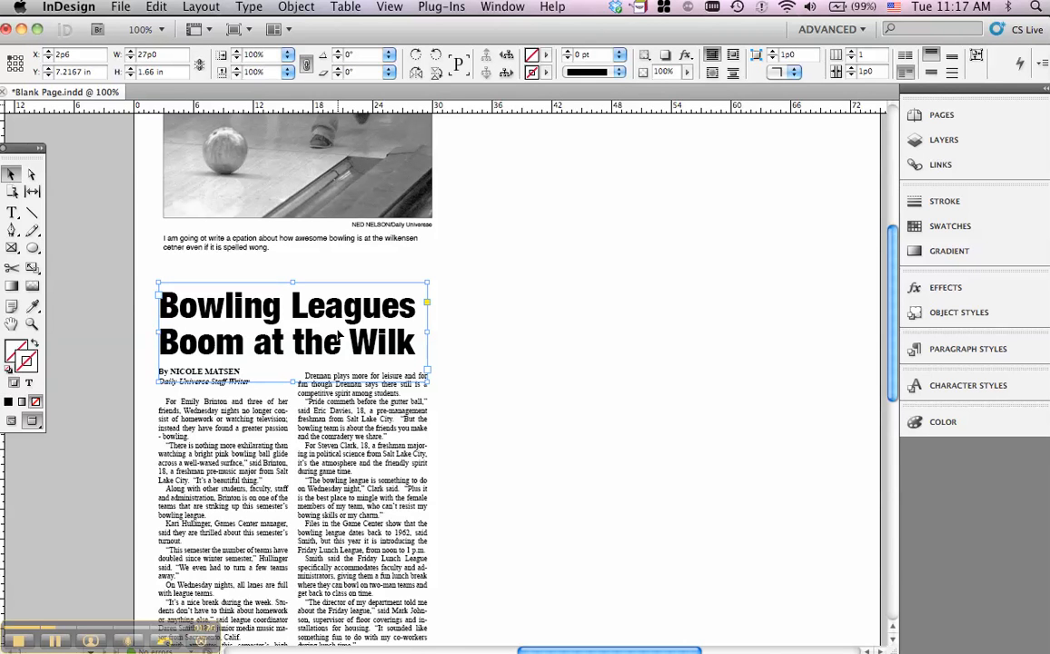
left_click(481, 323)
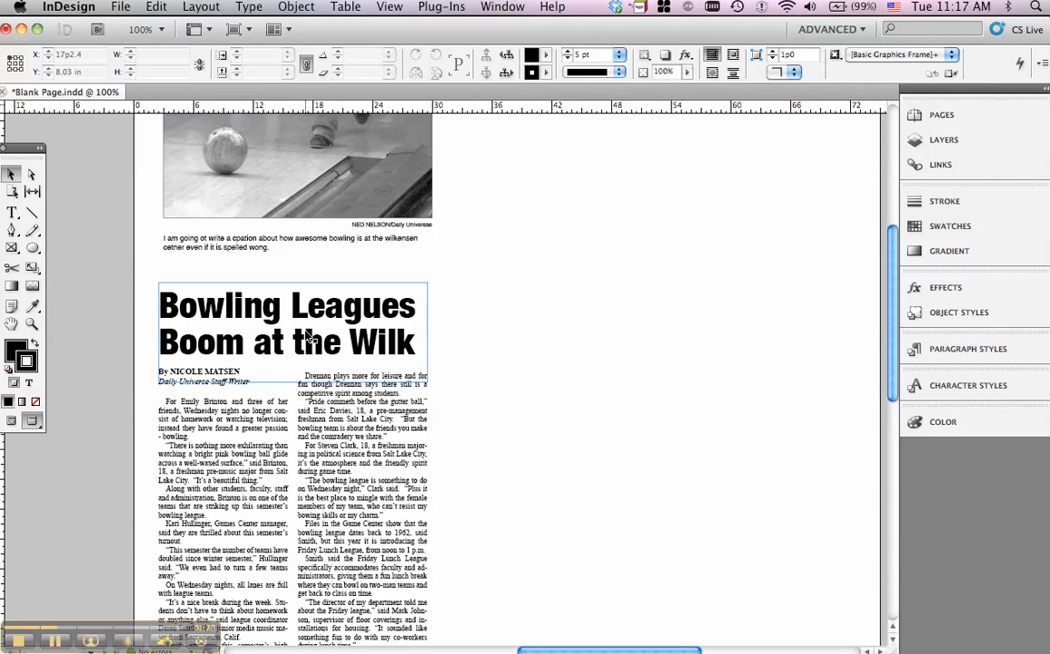
left_click_drag(309, 338, 303, 295)
left_click(495, 301)
left_click(307, 279)
left_click(491, 347)
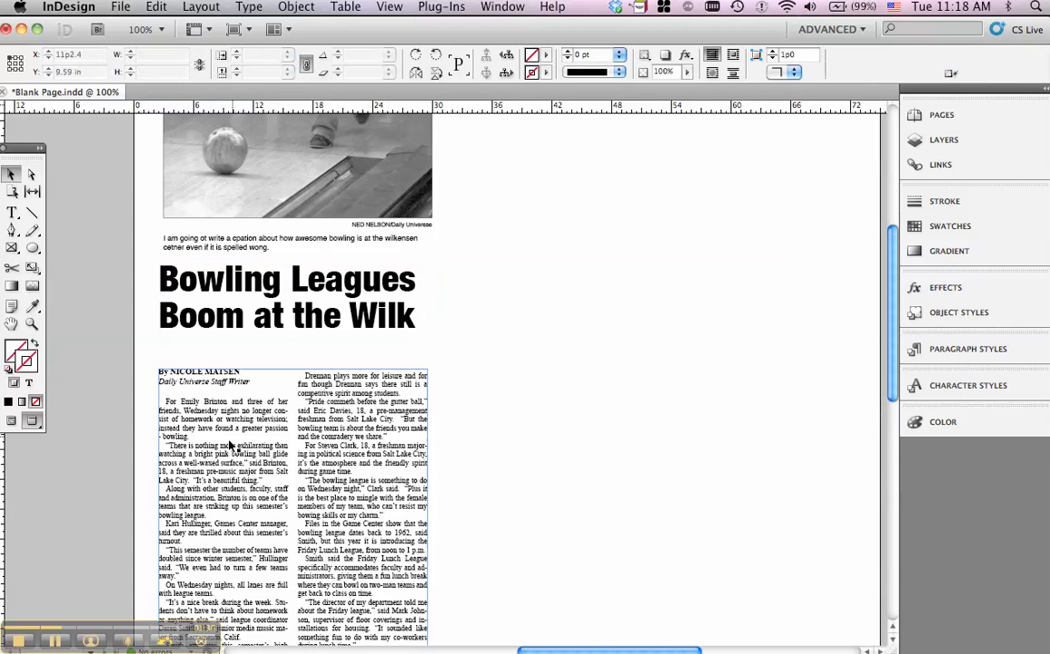
mouse_move(230, 445)
left_mouse_down()
mouse_move(231, 454)
mouse_move(237, 427)
mouse_move(236, 440)
left_mouse_up()
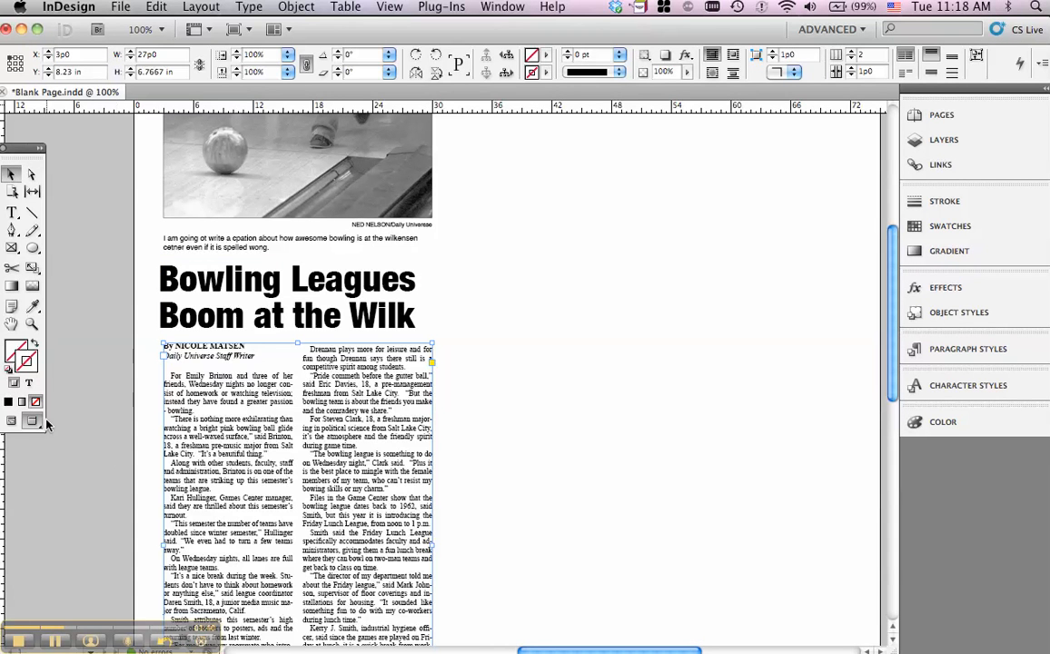
Show the guides, align the headline frame with the column's left margin guide, and return to the preview display.
left_click(11, 421)
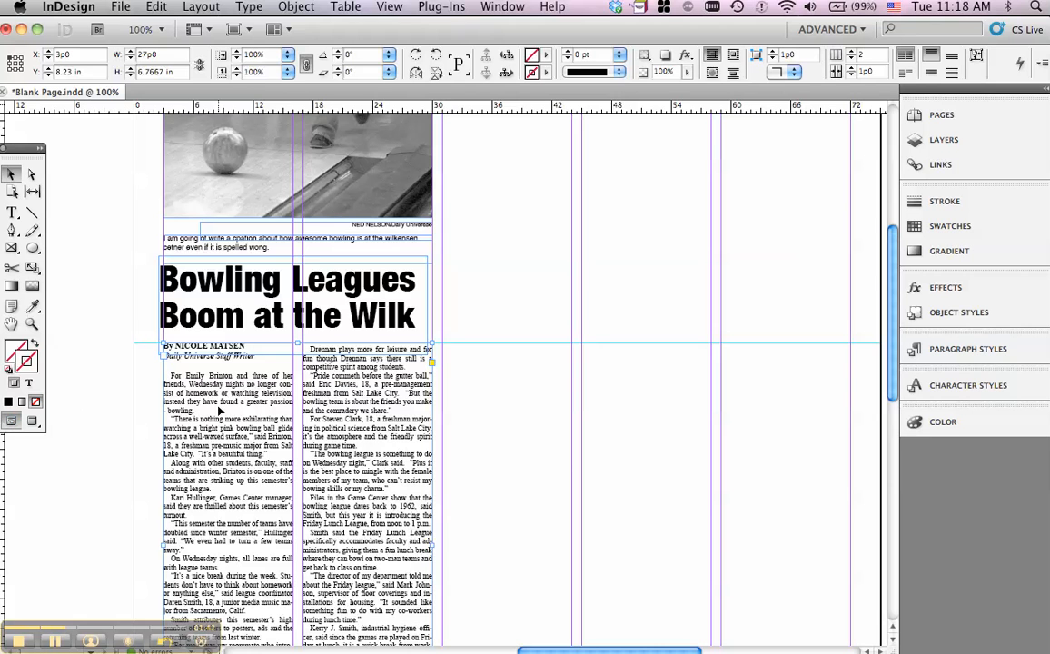
left_click_drag(205, 272, 232, 302)
left_click(488, 282)
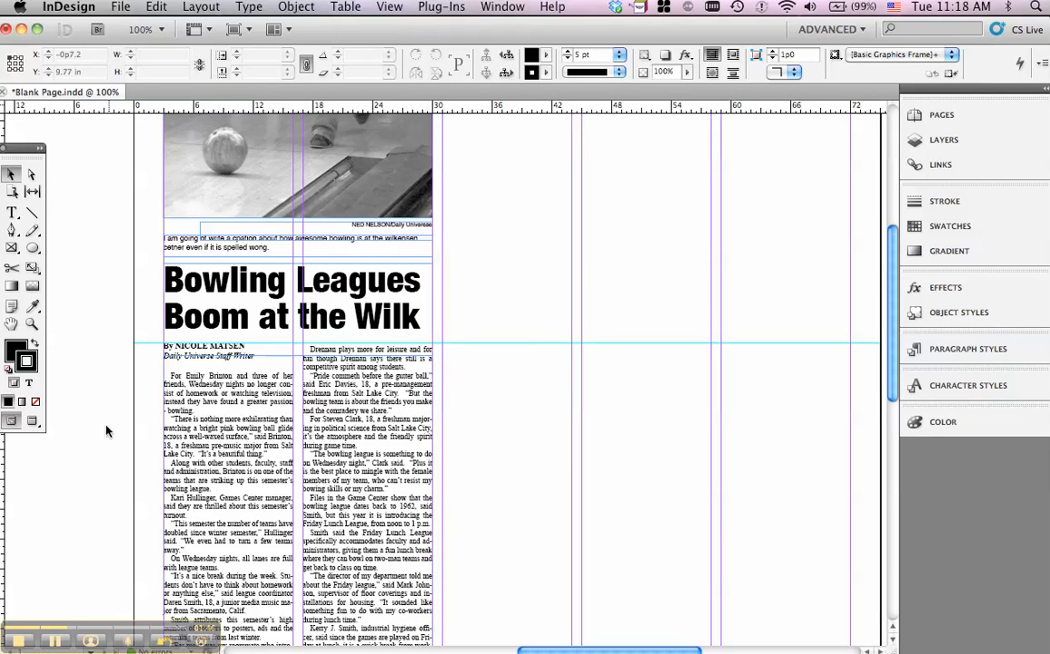
left_click(32, 421)
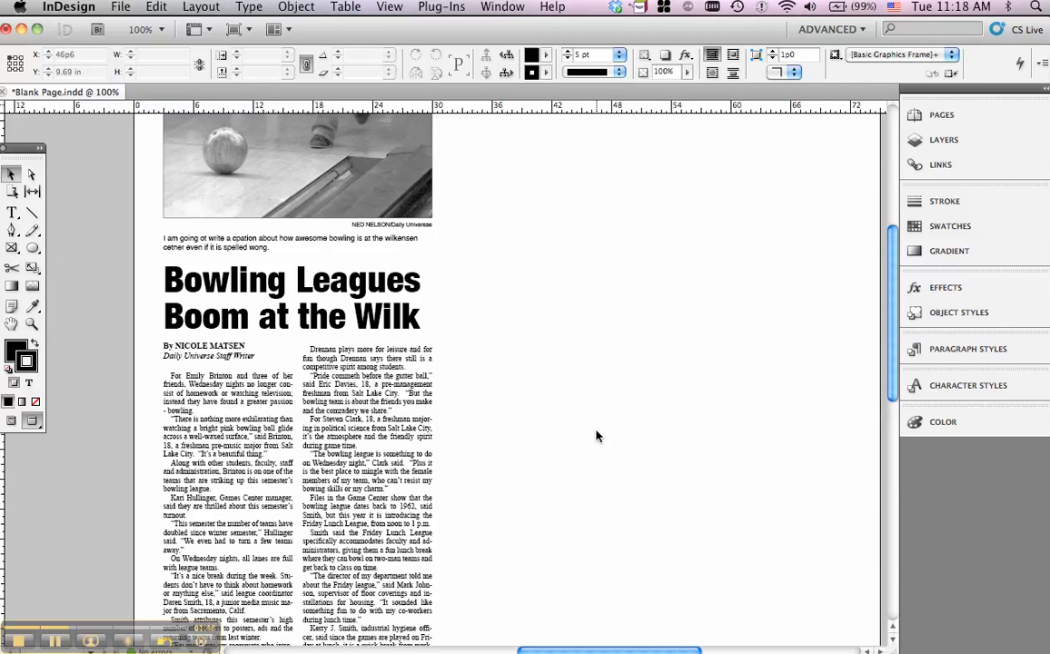
Nudge the two-column story frame down to about Y 8.3 in to add space below the headline.
scroll(597, 436, "down", 3)
left_click(392, 357)
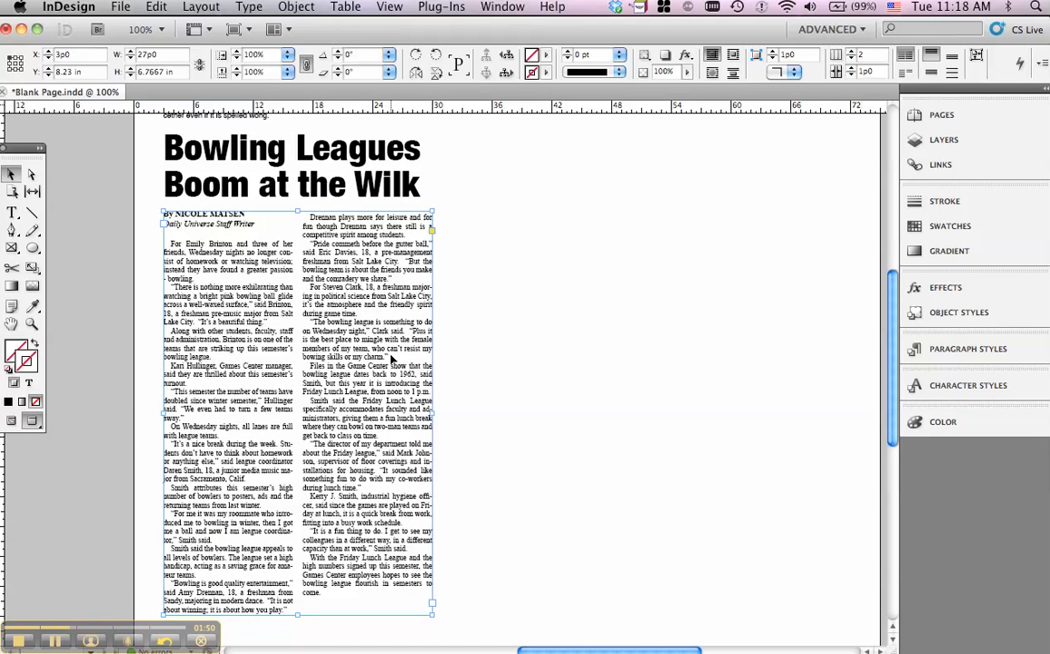
left_click_drag(390, 359, 391, 364)
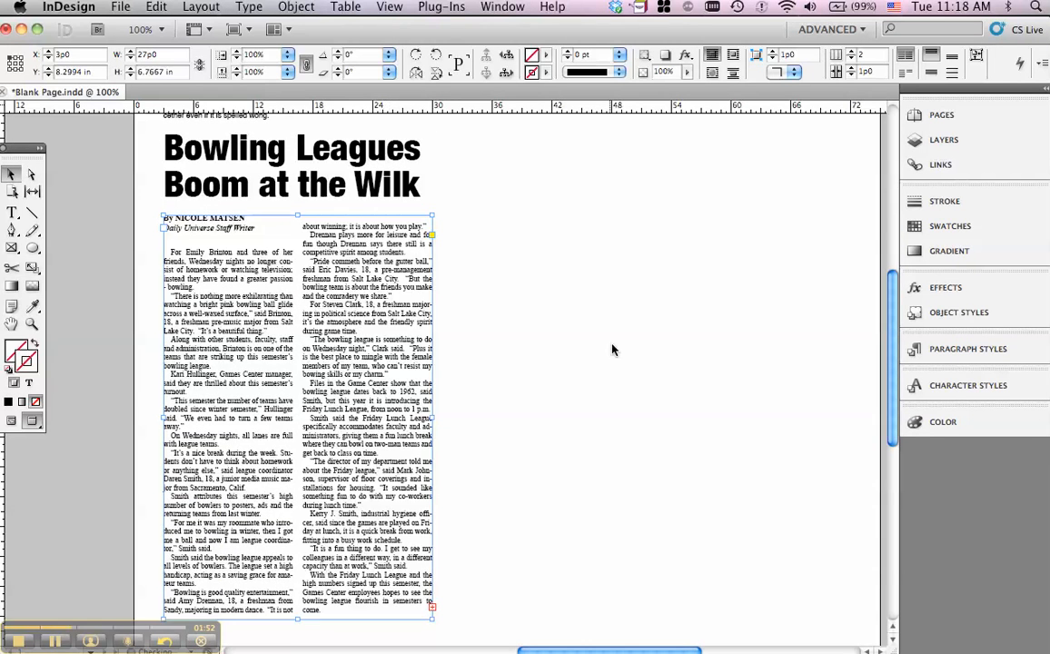
Examine the spacing of the whole story package, from the photo down to the end of the two-column text.
scroll(612, 350, "up", 7)
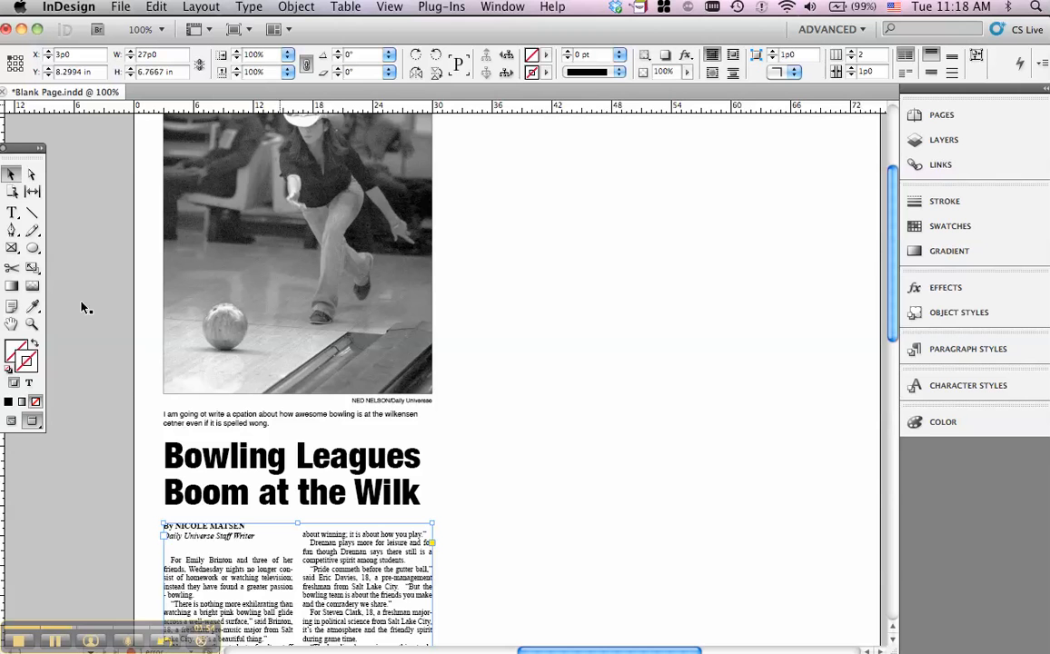
left_click(31, 323)
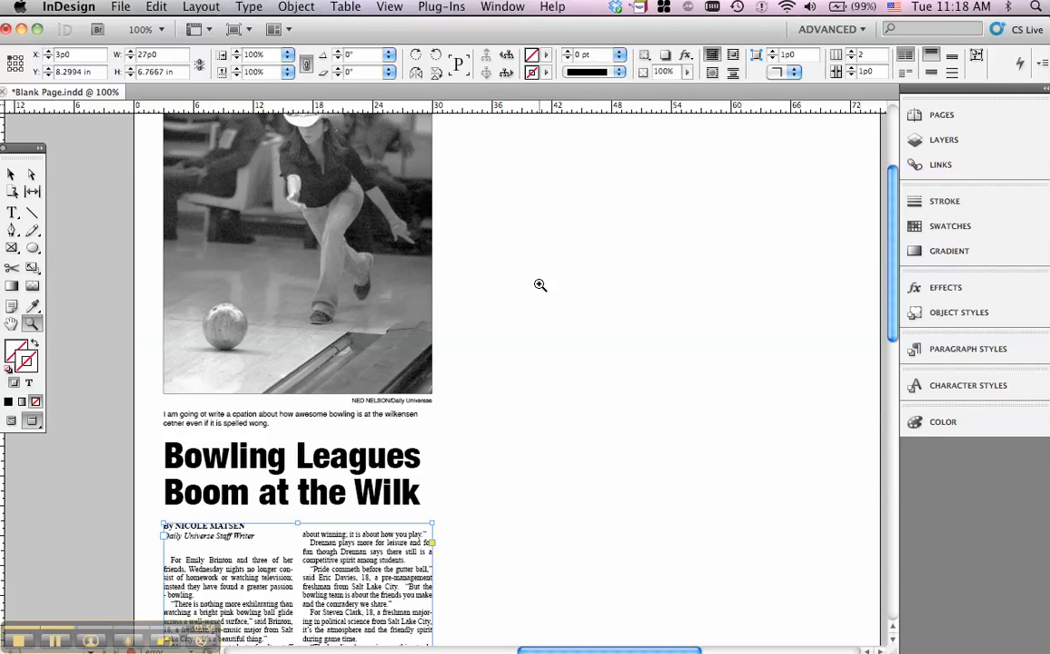
left_click(540, 285, "alt")
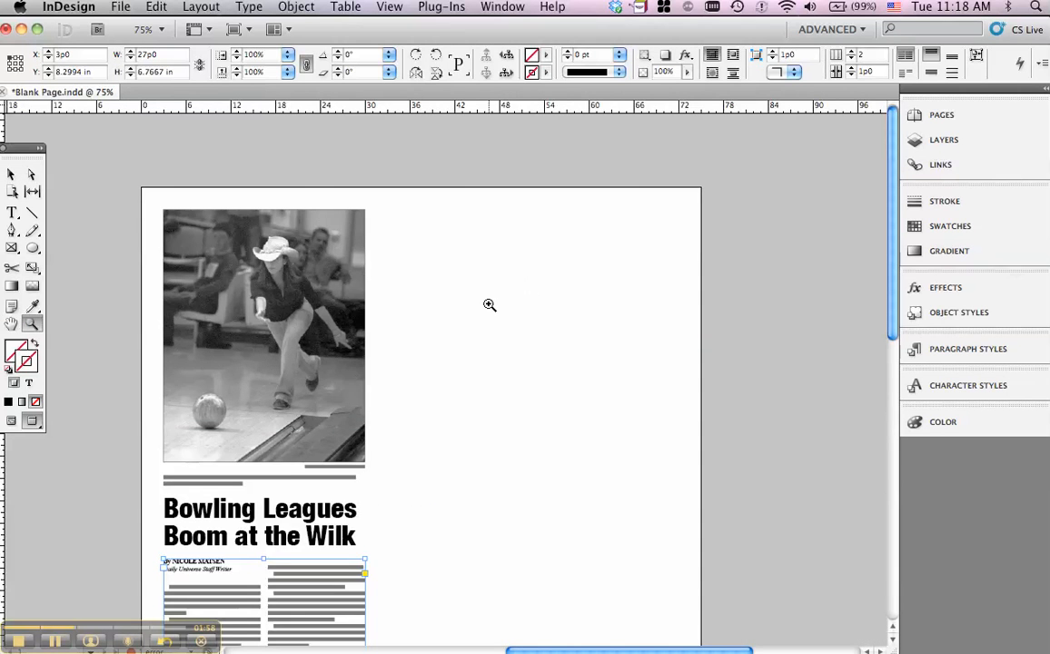
scroll(490, 304, "down", 7)
scroll(491, 306, "up", 3)
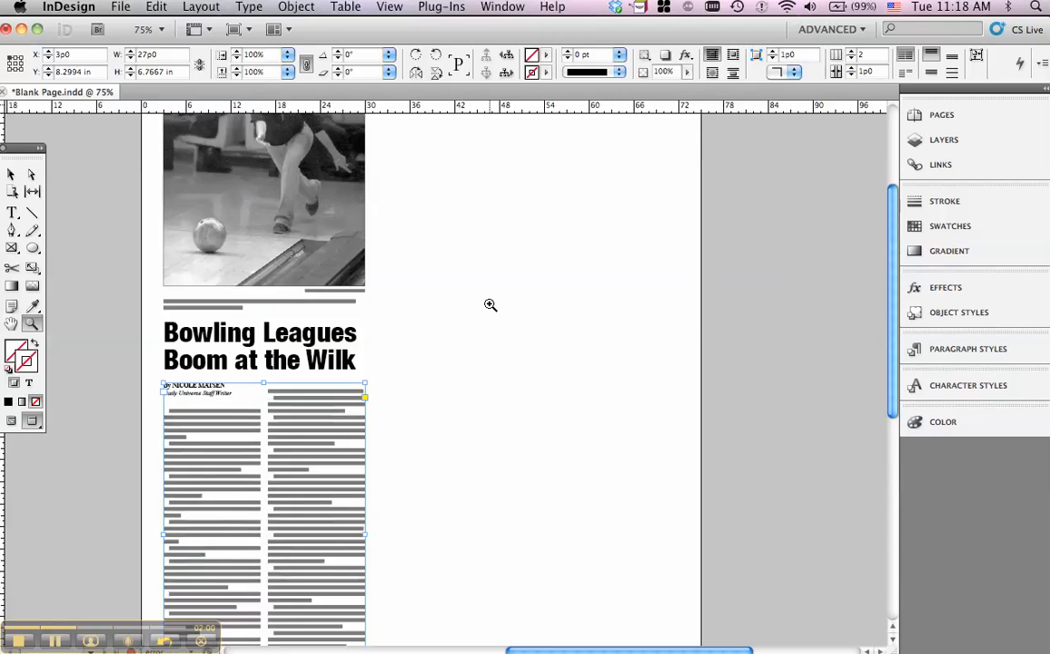
left_click(491, 306)
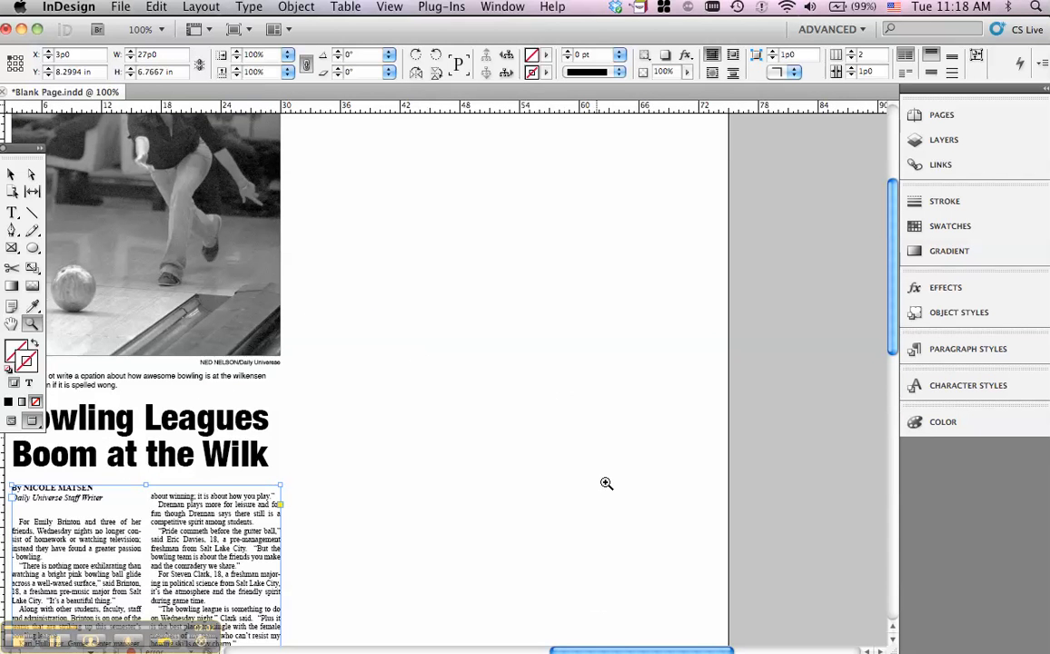
scroll(636, 484, "left", 5)
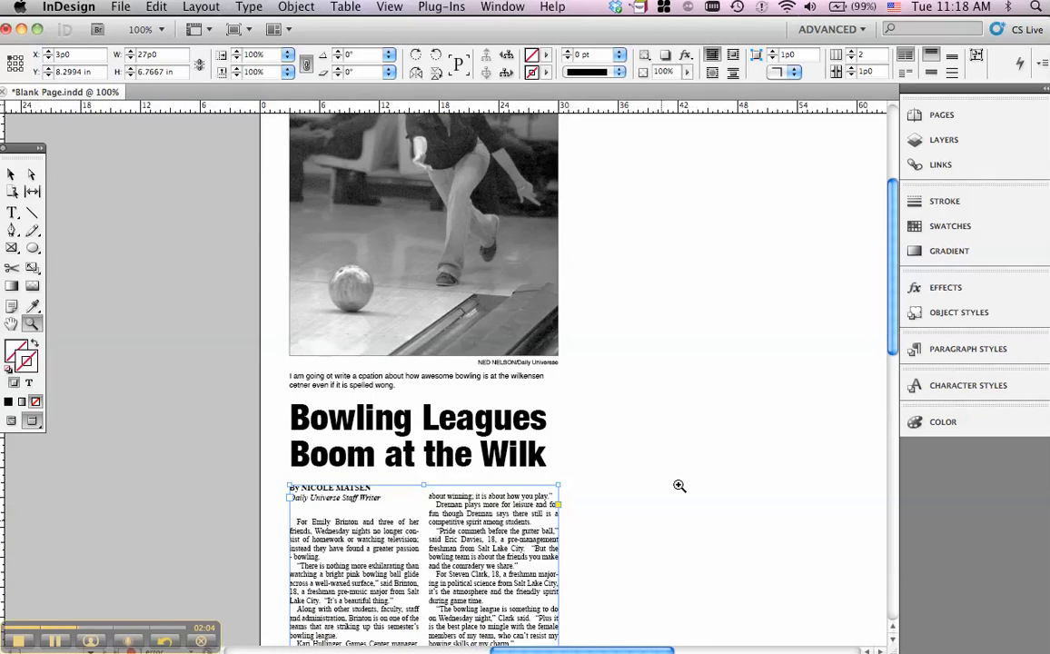
scroll(621, 455, "down", 8)
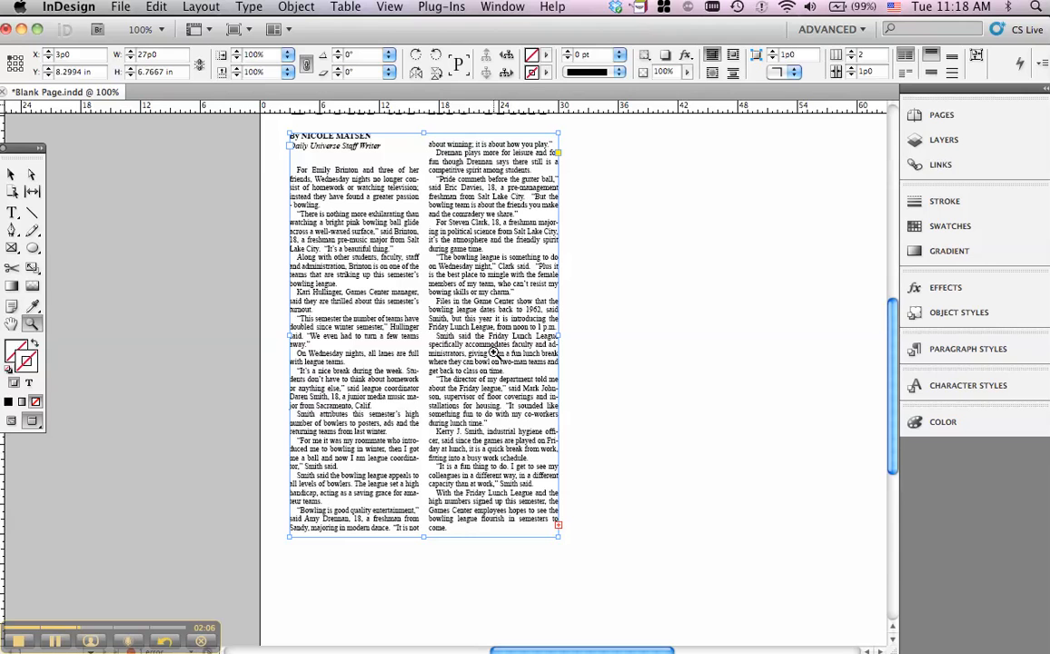
Save the newspaper page document.
left_click(11, 173)
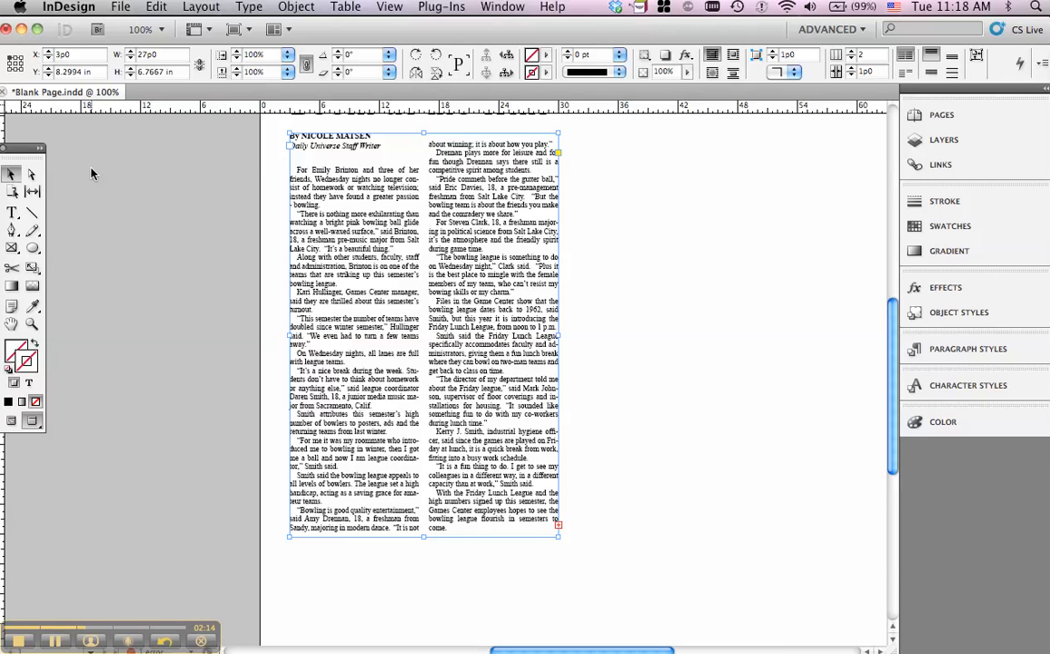
key("super+s")
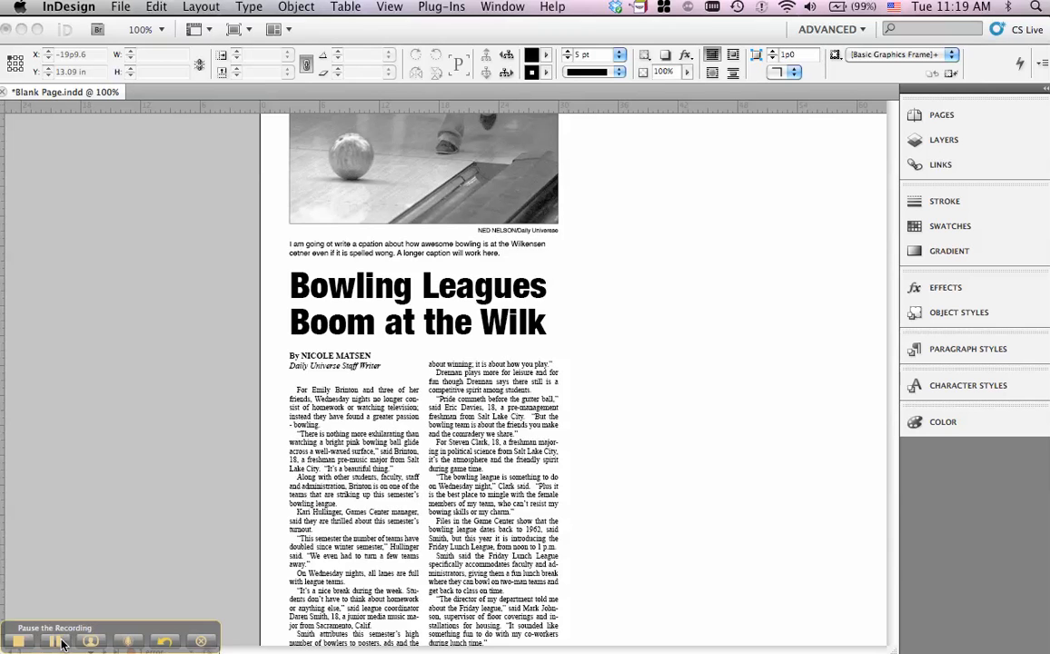
Set the tracking of the story's closing paragraph to 30.
scroll(727, 307, "down", 5)
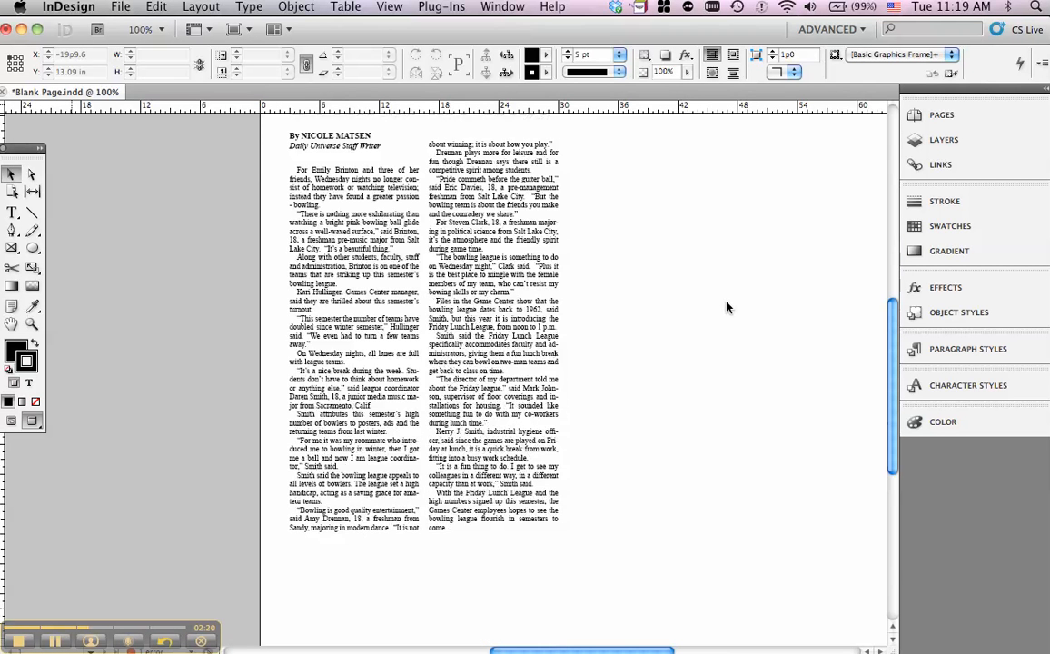
left_click(503, 461)
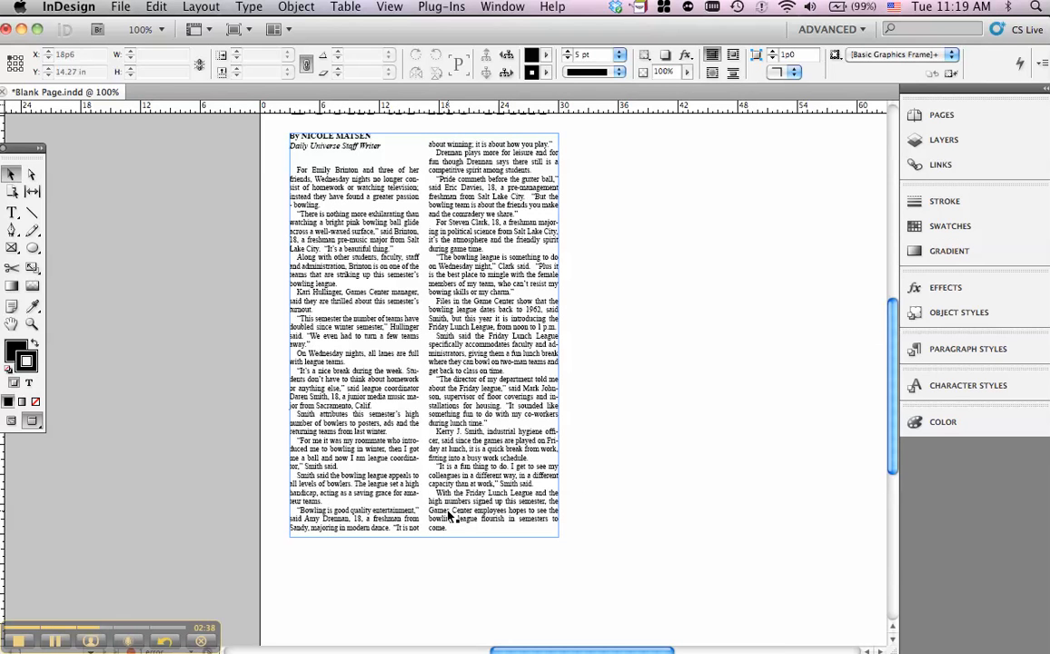
left_click(15, 214)
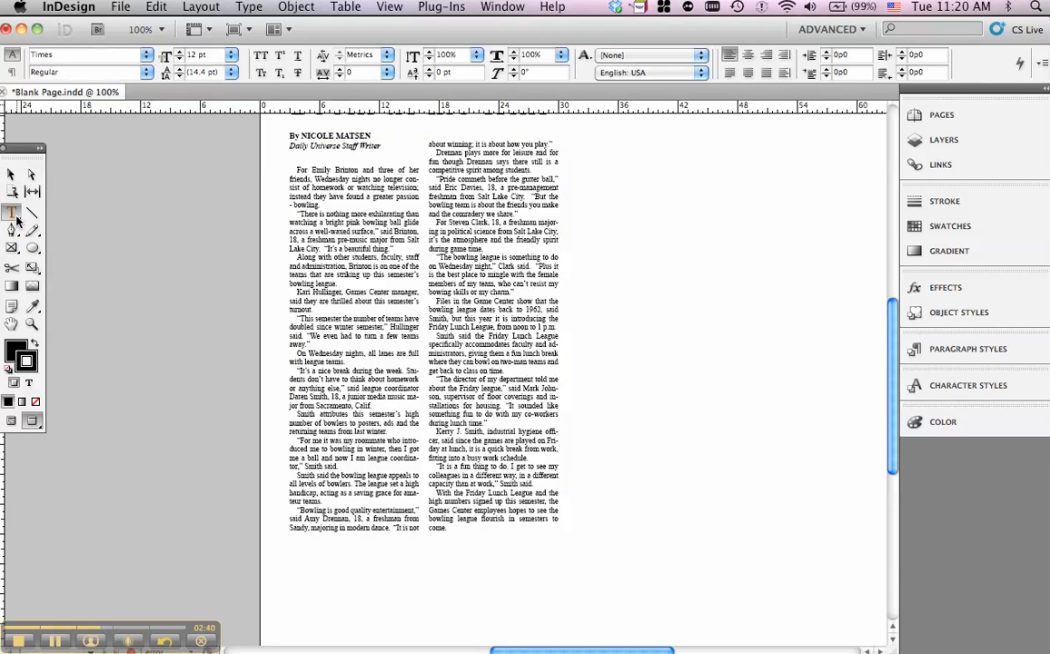
left_click_drag(459, 532, 428, 491)
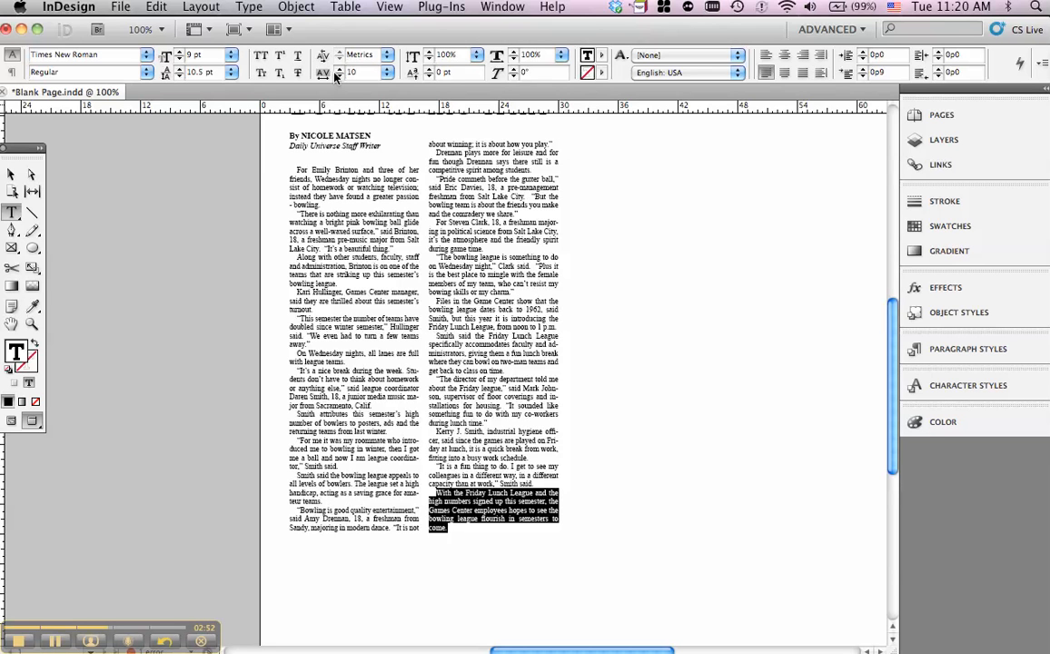
left_click(337, 71)
left_click(336, 73)
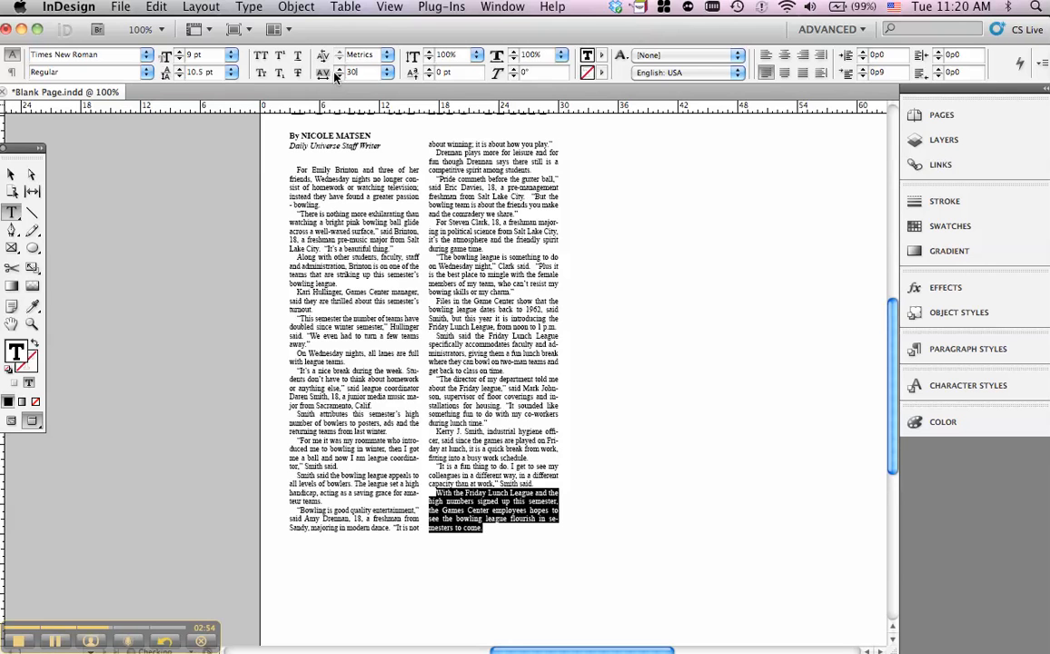
left_click(473, 454)
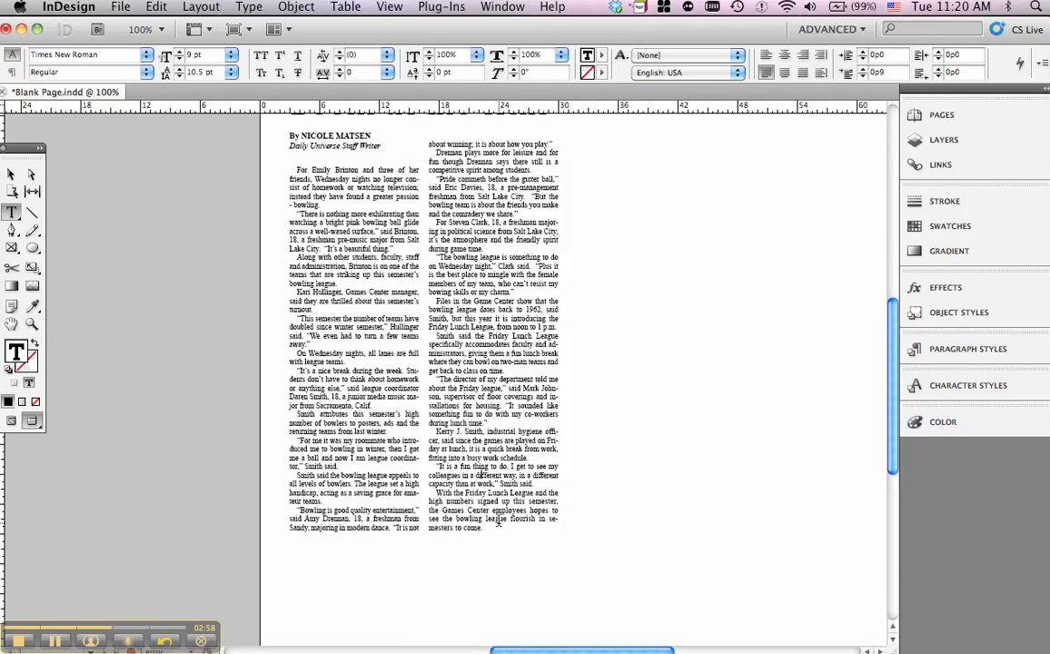
Reselect the story's closing paragraph and set its tracking to 20.
left_click_drag(489, 529, 434, 490)
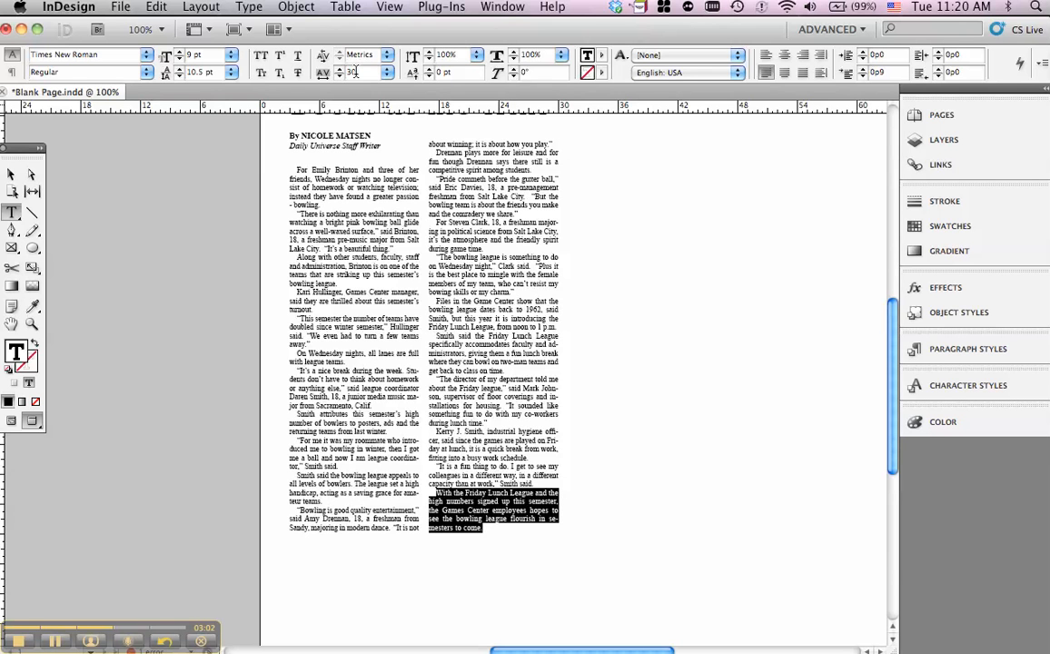
key("alt+Left")
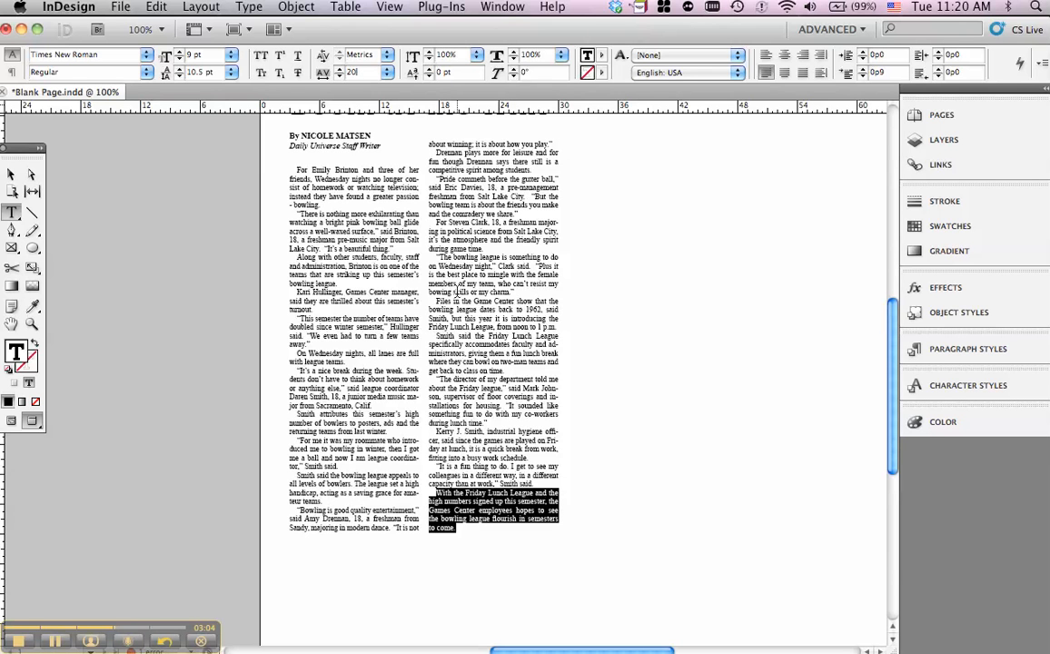
left_click(457, 297)
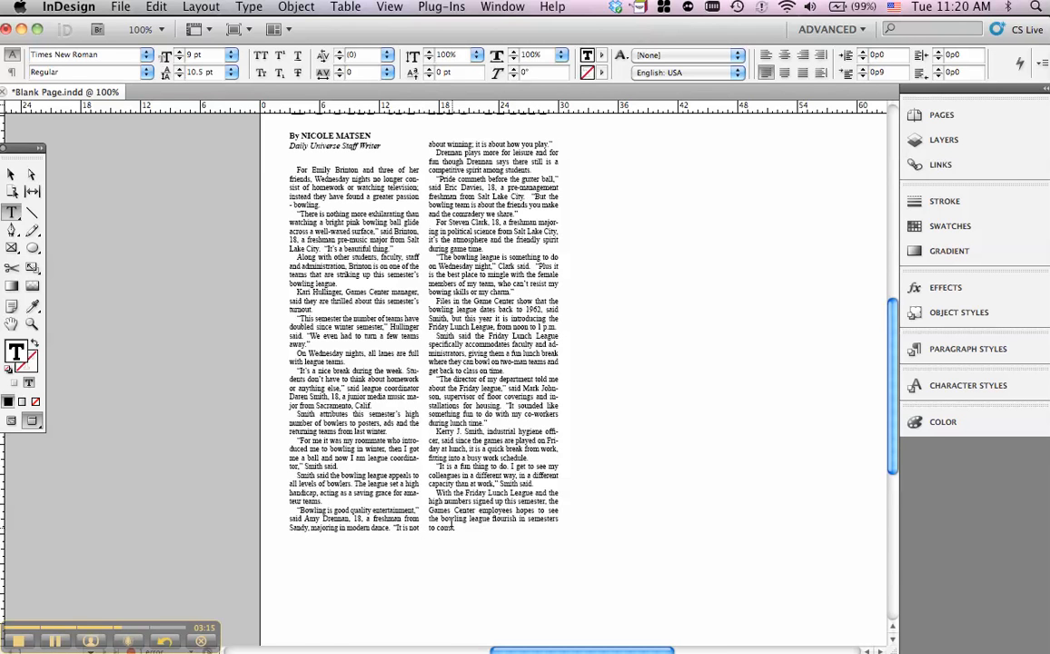
Try a tracking of 10 on the paragraph beginning "There is nothing more exhilarating" and undo it.
left_click(10, 174)
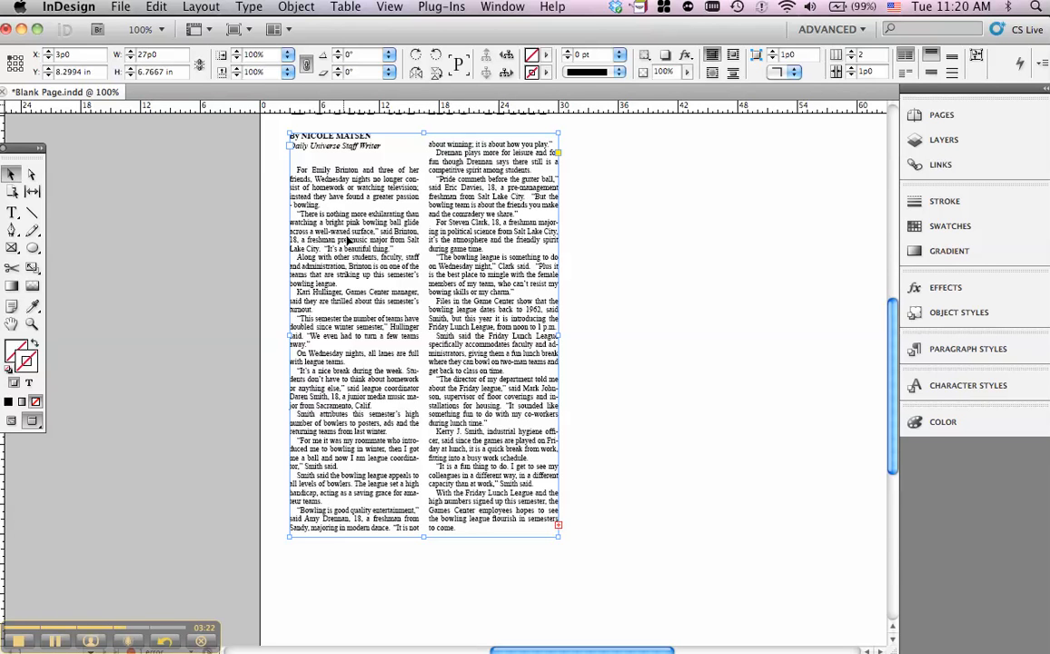
left_click(11, 212)
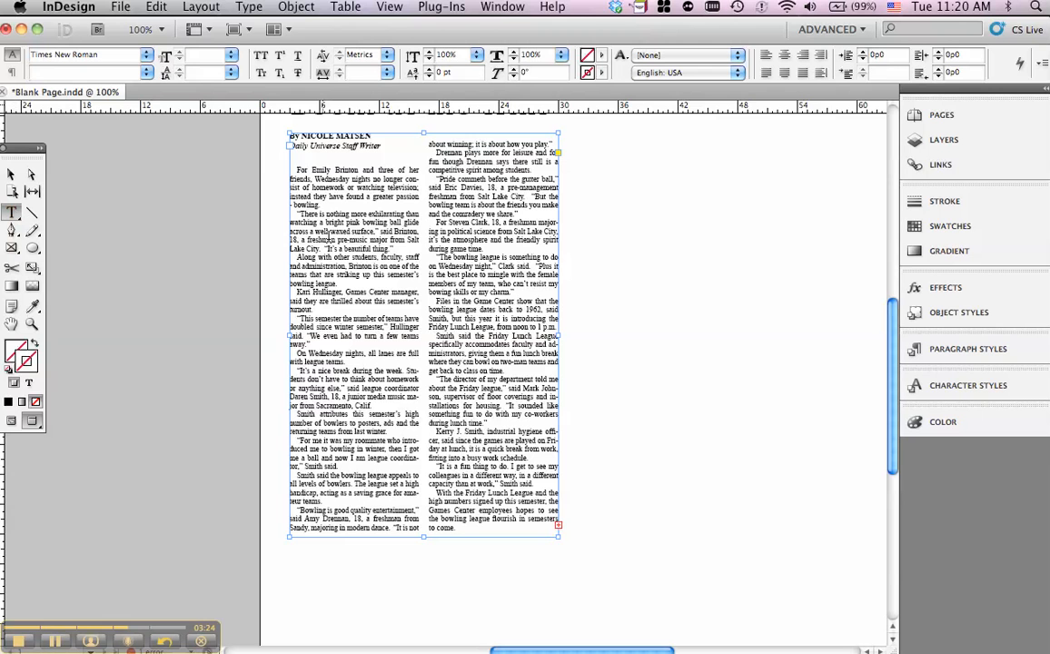
left_click_drag(397, 247, 301, 196)
left_click(366, 72)
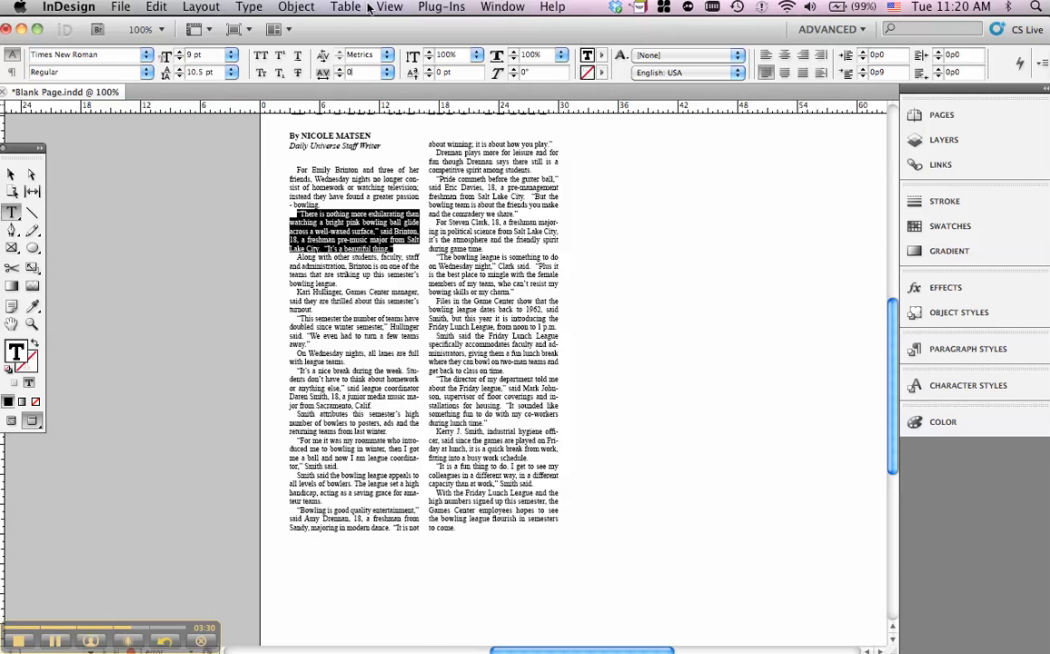
type("10")
key("Return")
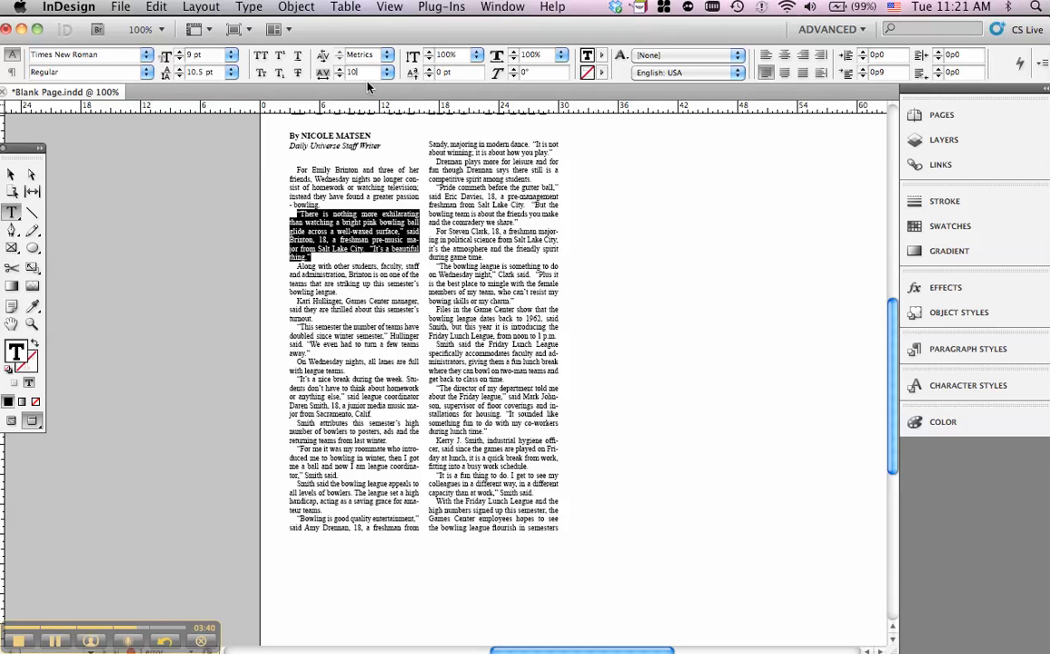
key("super+z")
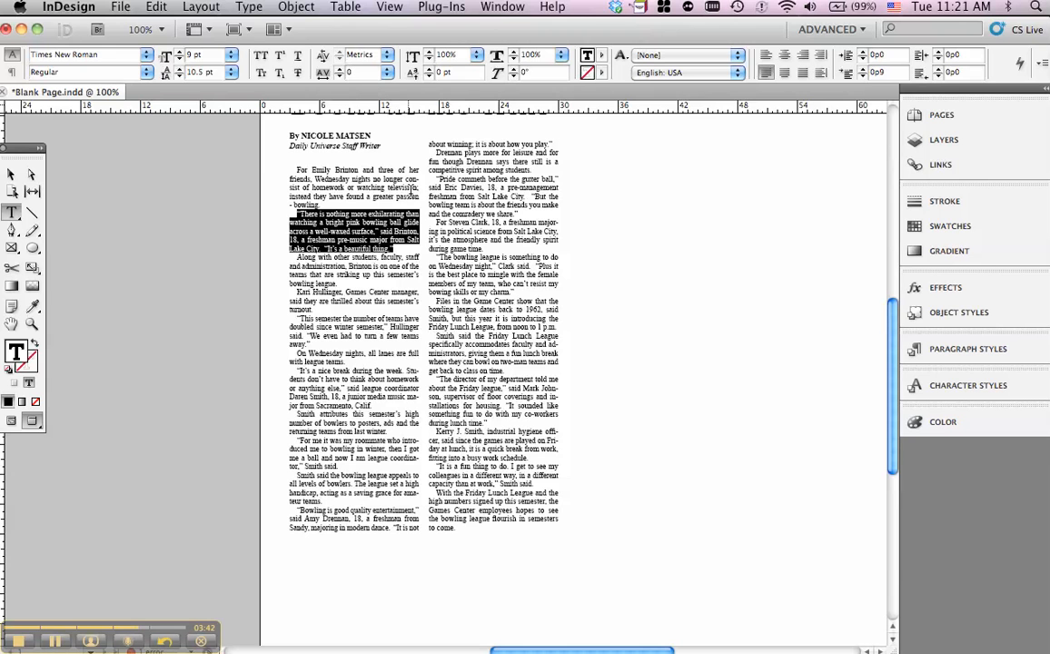
Try tightening the closing paragraph's tracking to 0 and on to -20.
left_click(470, 297)
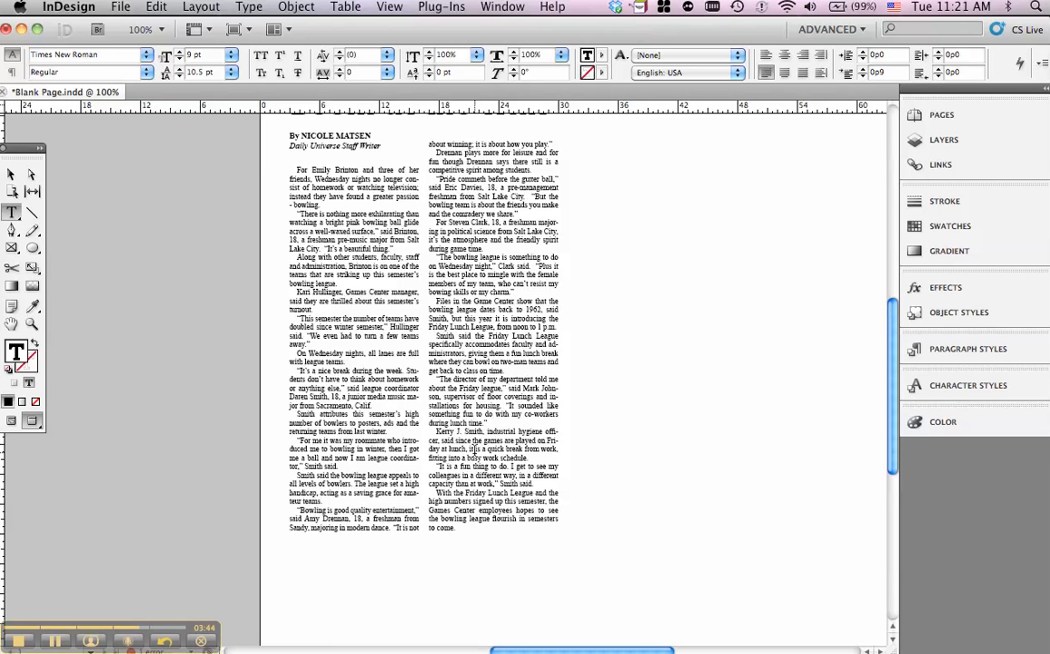
left_click_drag(469, 531, 425, 493)
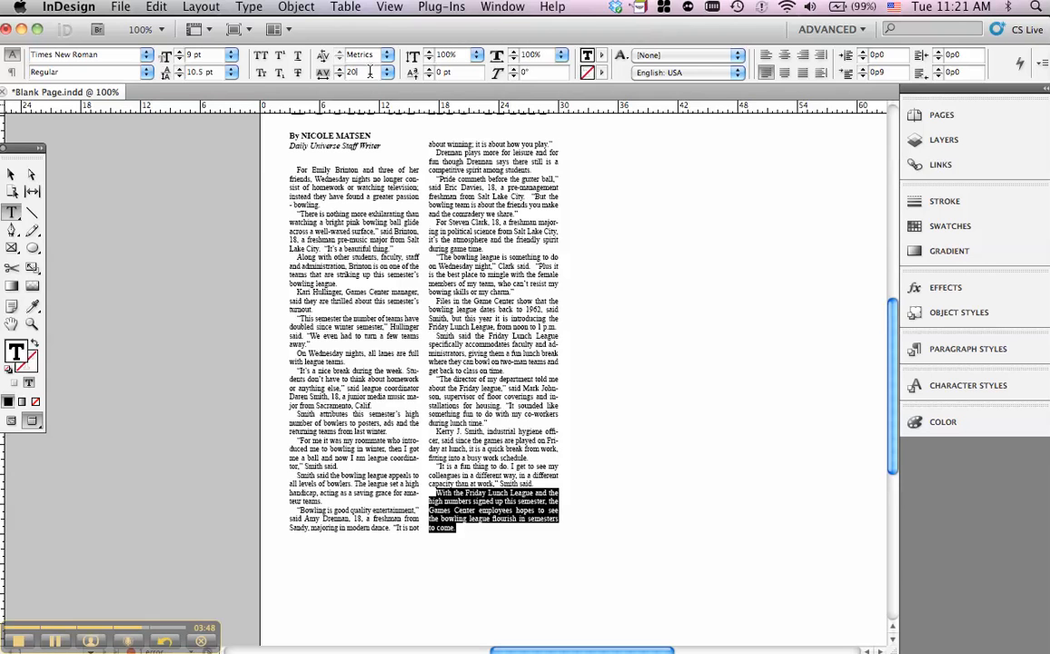
left_click(369, 72)
type("10")
key("Return")
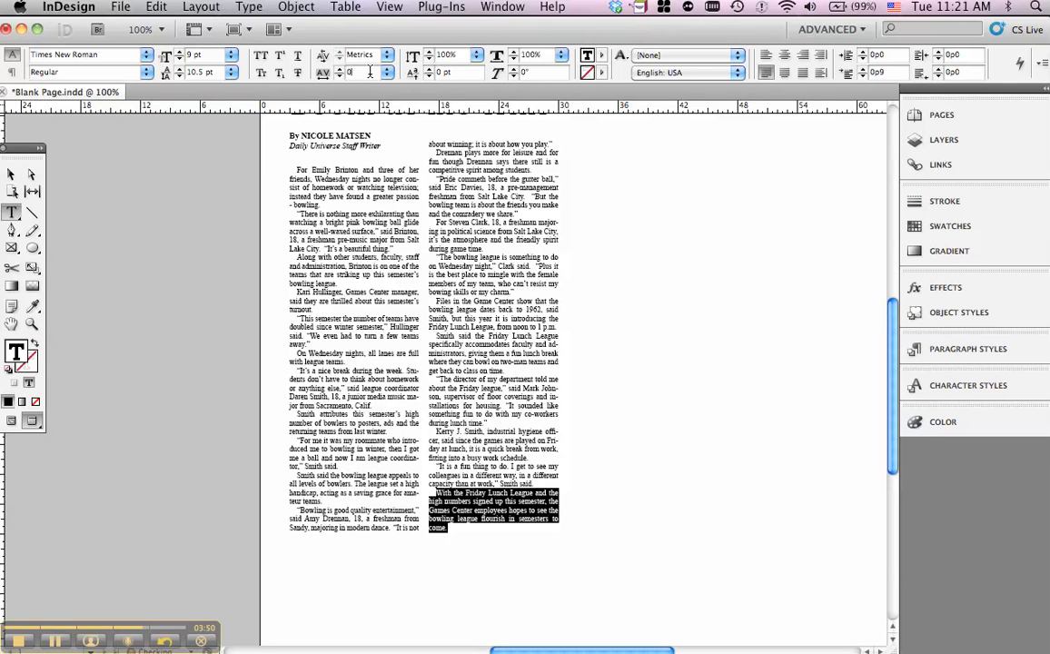
type("-10")
key("Down")
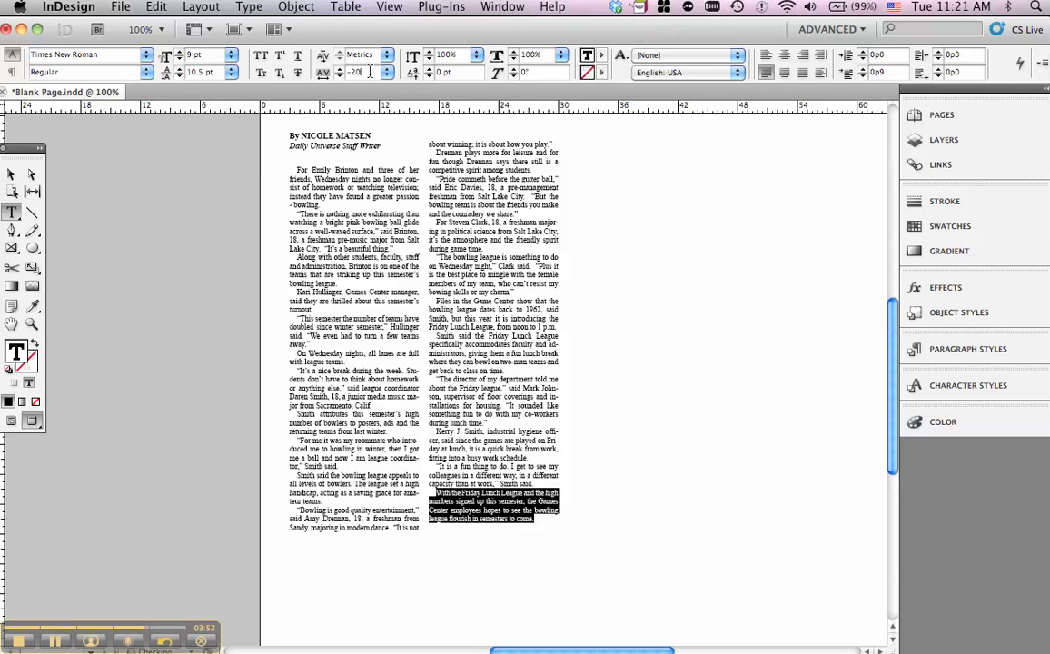
left_click(467, 408)
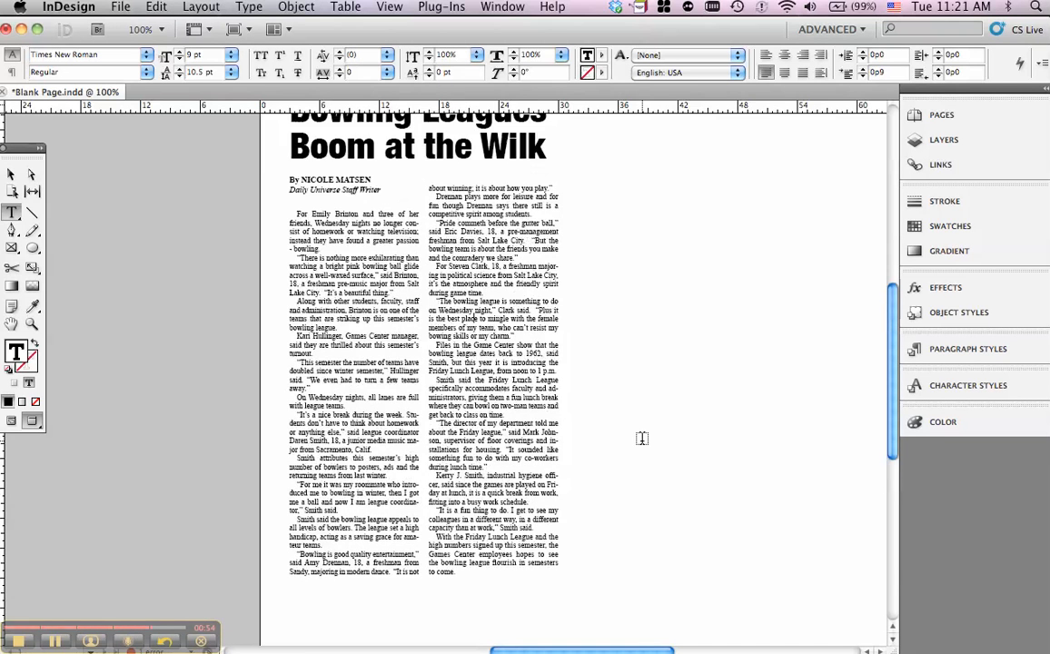
Move the two-column story frame up close beneath the headline, to about Y 8.16 in.
scroll(638, 436, "up", 2)
scroll(545, 527, "up", 4)
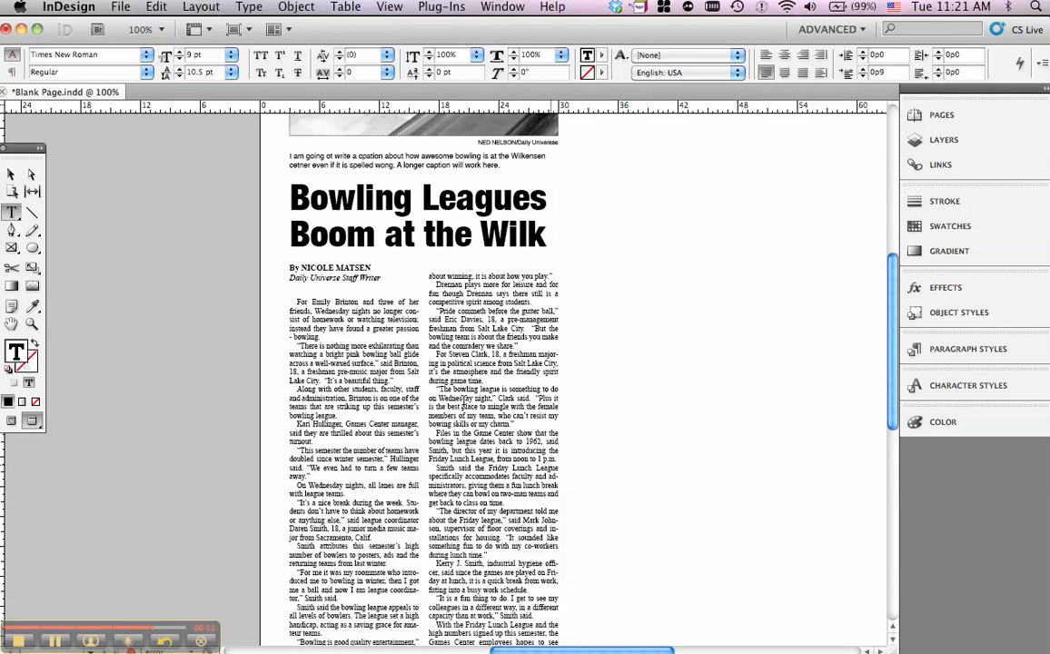
left_click(11, 174)
left_click(623, 368)
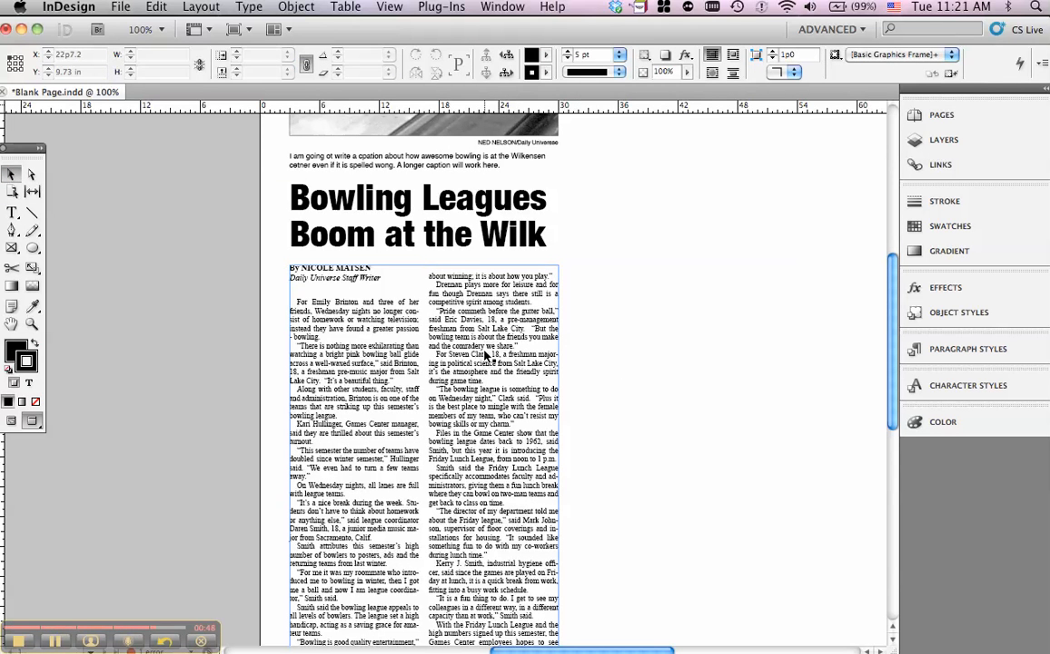
left_click(447, 317)
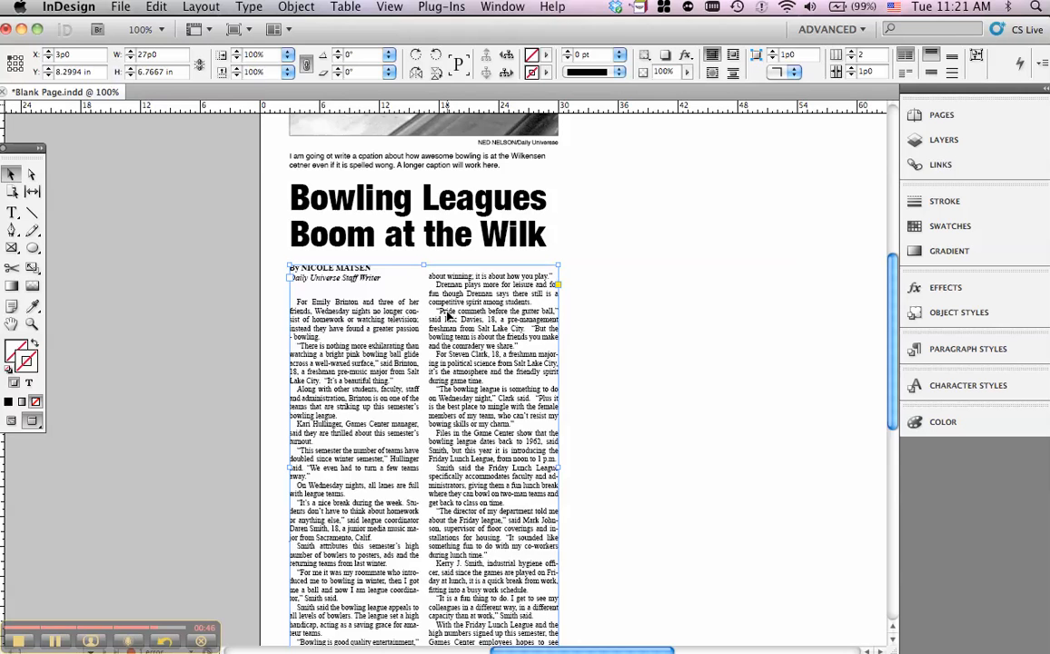
left_click_drag(448, 316, 448, 312)
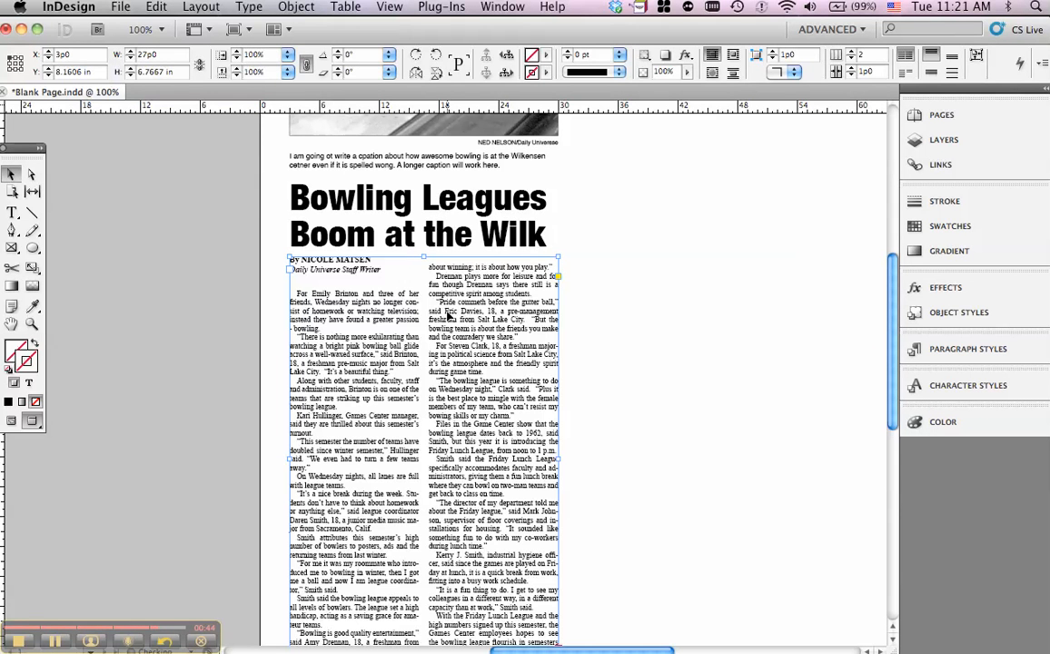
left_click(713, 350)
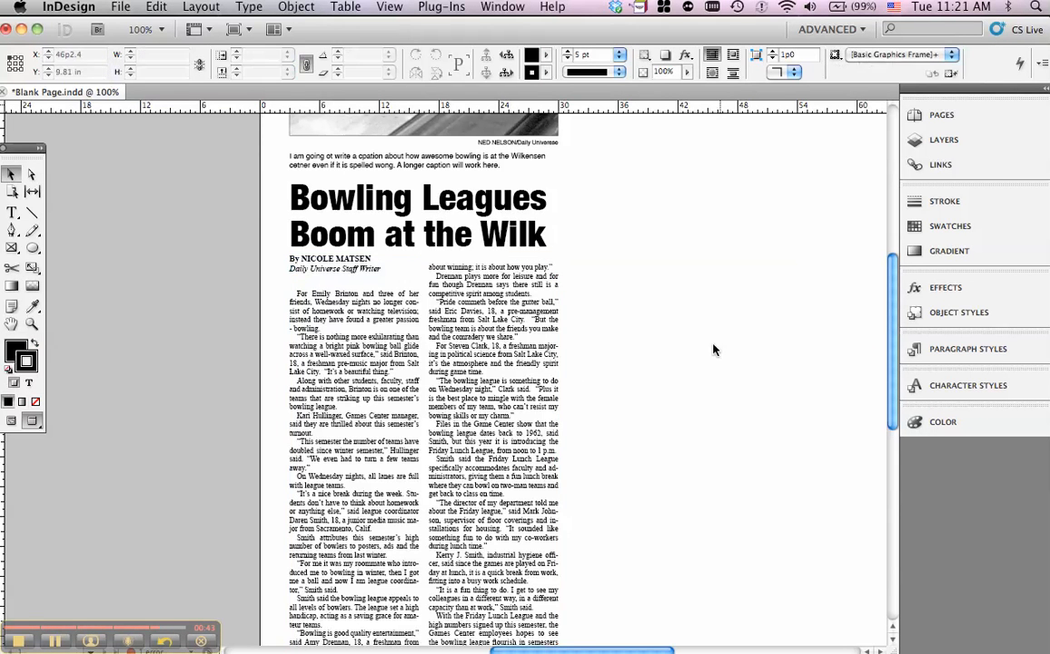
Move the story frame down to about Y 8.37 in and the headline frame down to about Y 6.81 in.
left_click(481, 293)
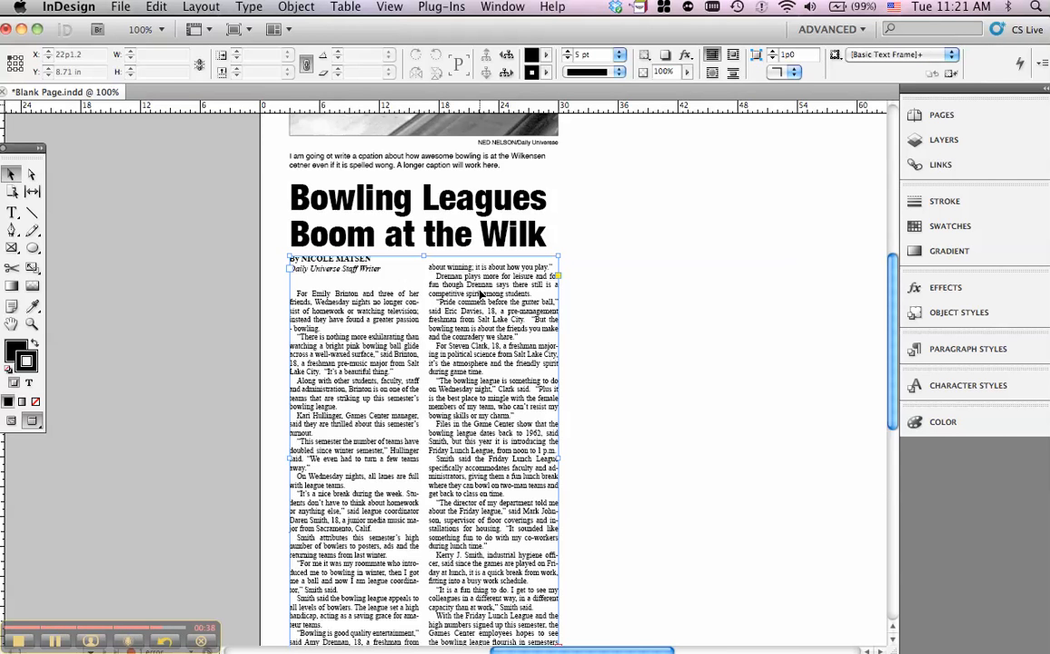
left_click_drag(480, 303, 480, 315)
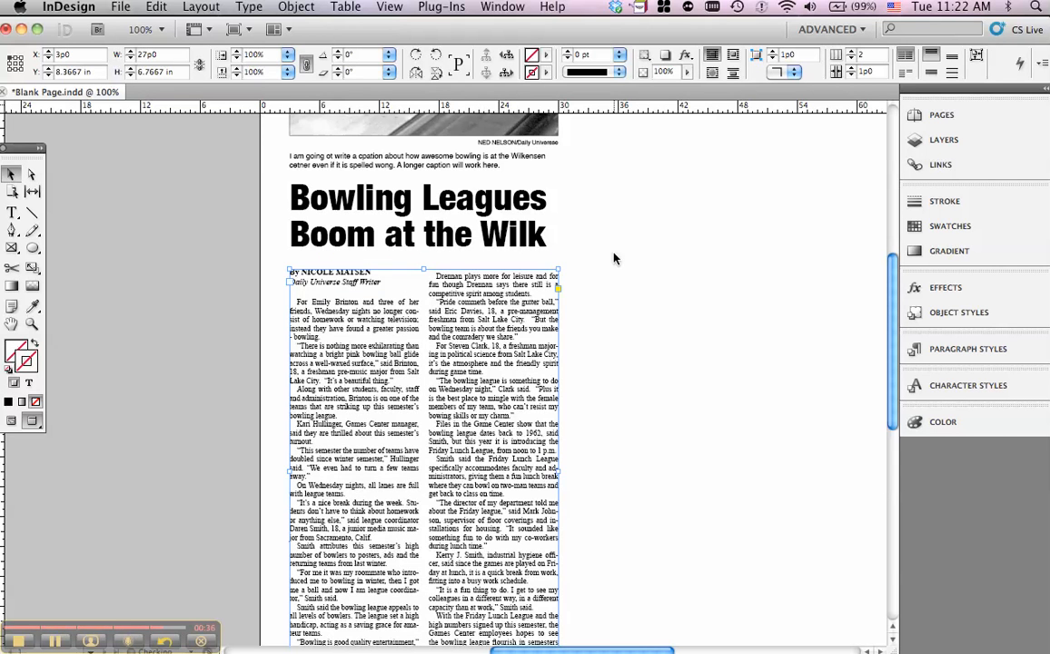
left_click(614, 257)
left_click(512, 236)
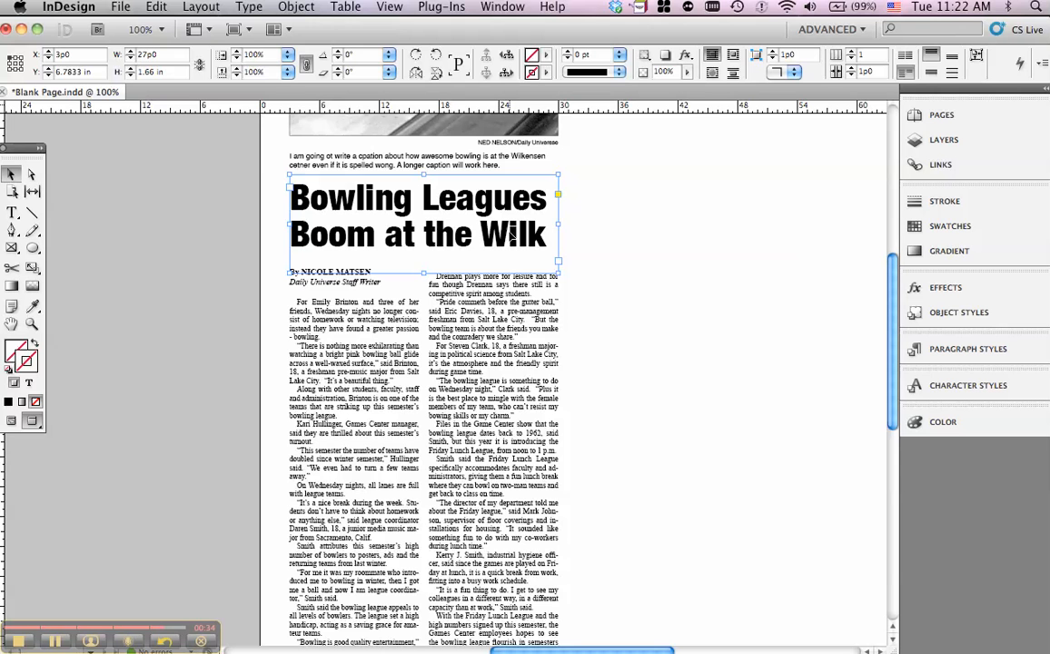
left_click_drag(511, 234, 511, 237)
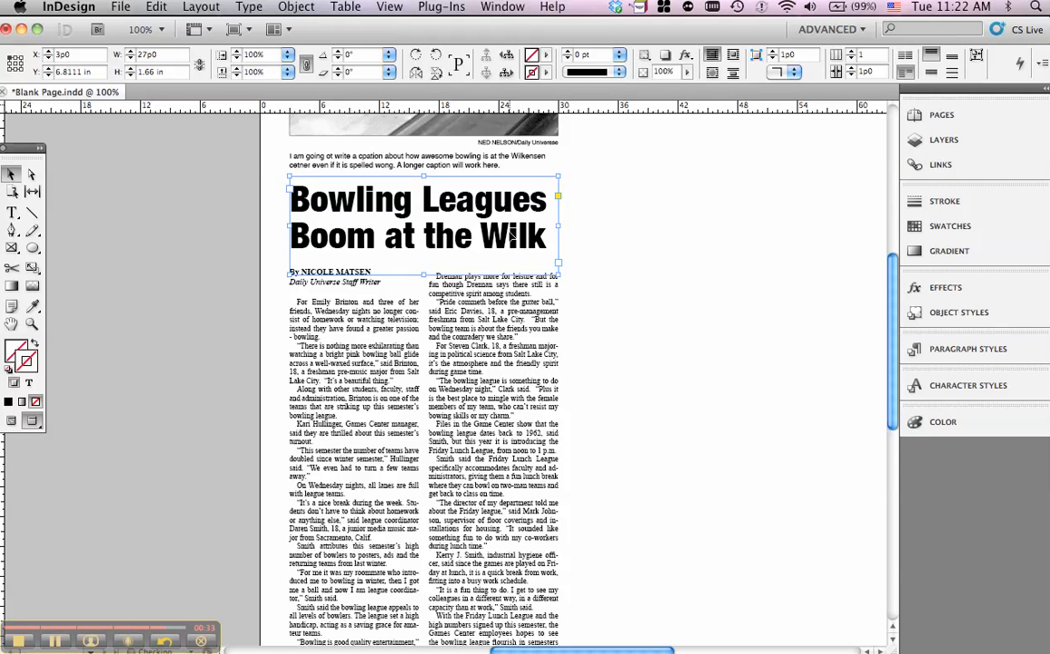
left_click(661, 241)
Nudge the photo credit frame up closer to the photo, to about Y 6.17 in.
scroll(734, 295, "up", 5)
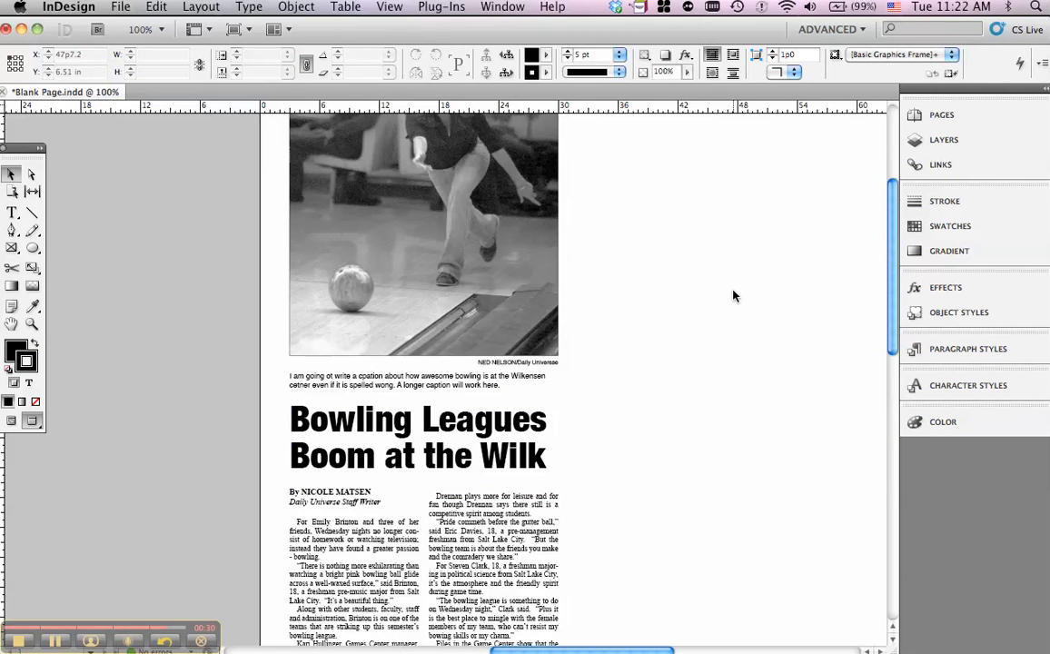
left_click(532, 368)
key("Up")
key("Up")
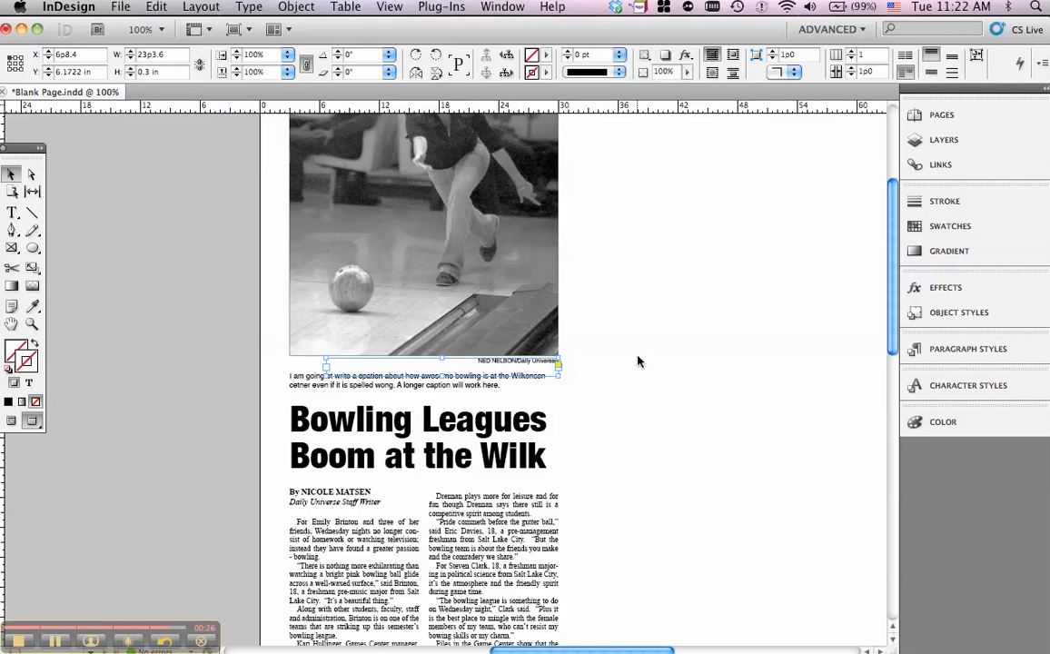
Nudge the caption frame up so the caption sits directly beneath the photo credit.
left_click(496, 381)
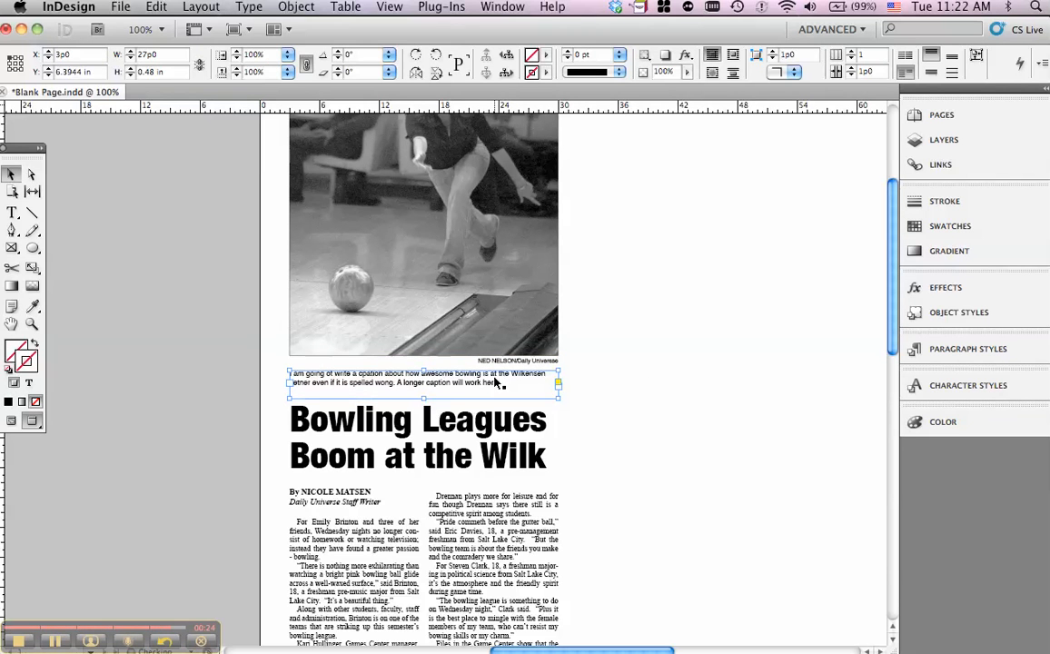
key("Up")
key("Up")
key("Up")
key("Up")
left_click(670, 389)
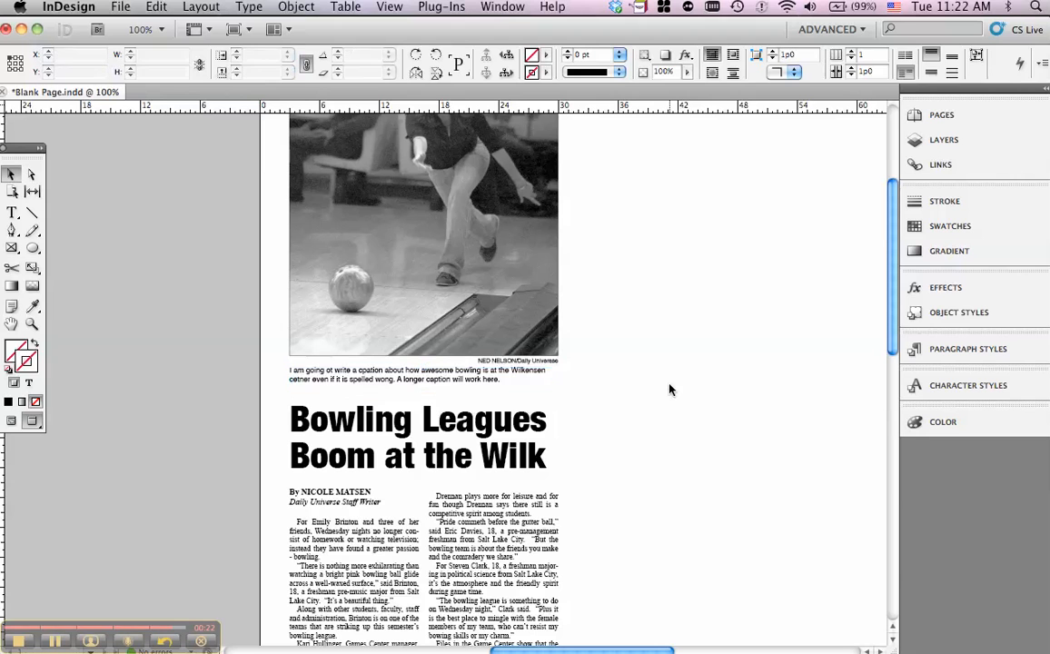
Nudge the headline frame up toward the caption, to about Y 6.66 in.
left_click(497, 449)
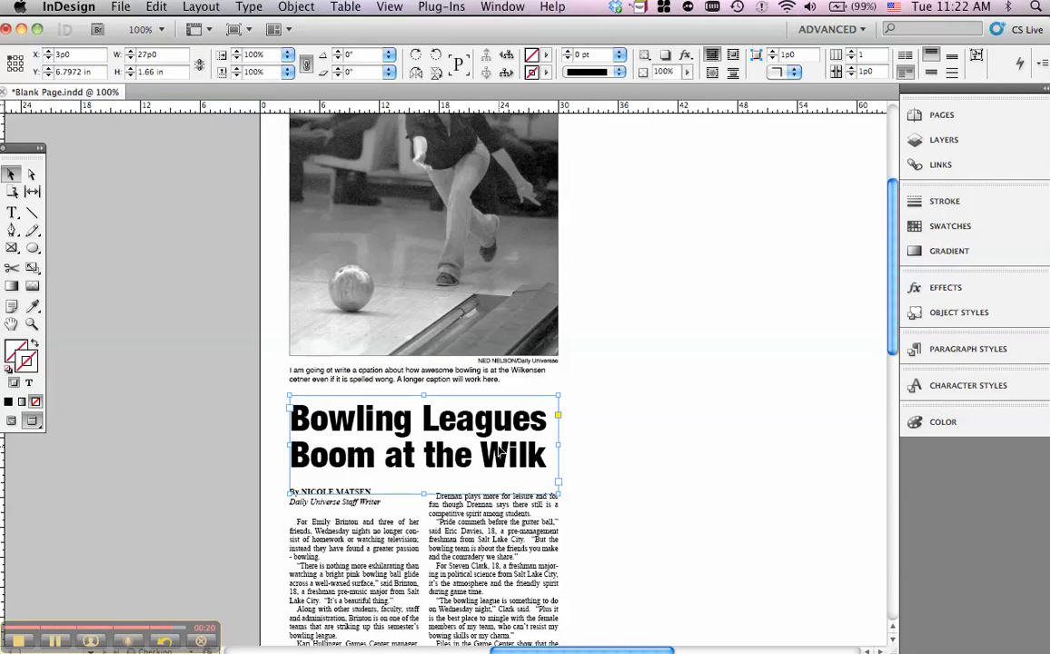
key("Up")
key("Up")
key("Up")
key("Up")
key("Up")
key("Up")
key("Up")
key("Up")
key("Up")
key("Up")
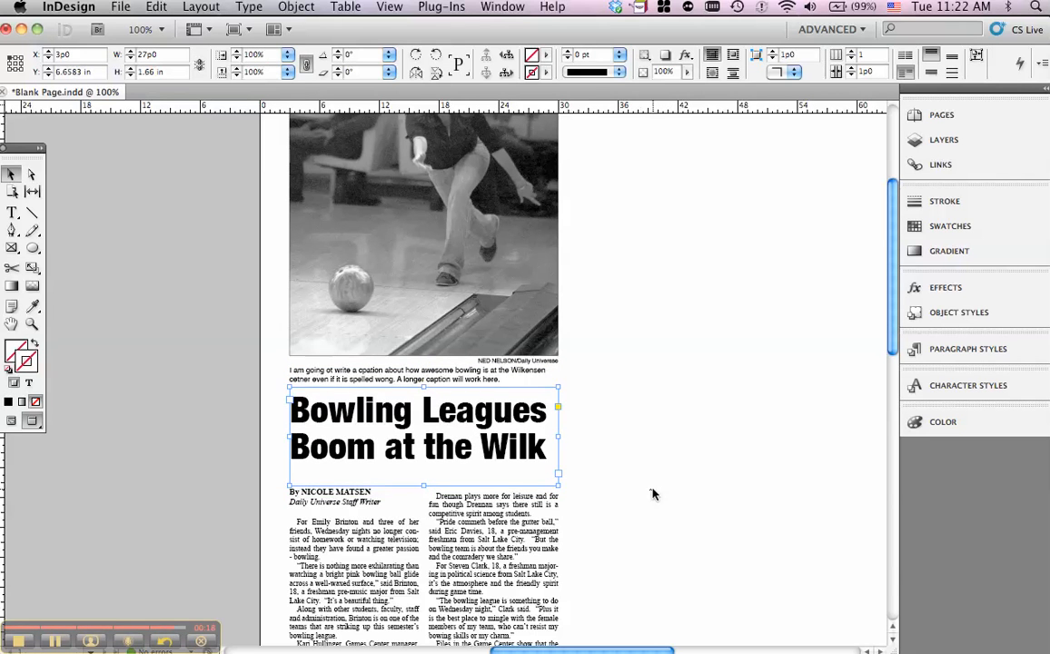
Nudge the two-column story frame up toward the headline, to about Y 8.16 in, and deselect it.
left_click(469, 551)
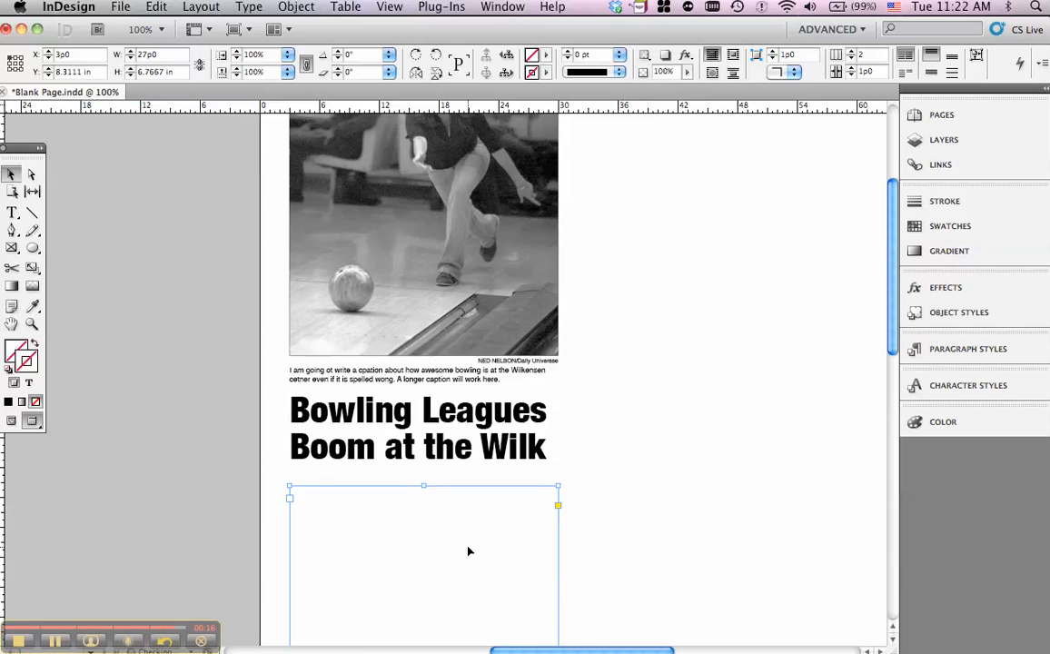
key("Up")
key("Up")
key("Up")
key("Up")
key("Up")
key("Up")
key("Up")
key("Up")
key("Up")
key("Up")
key("Up")
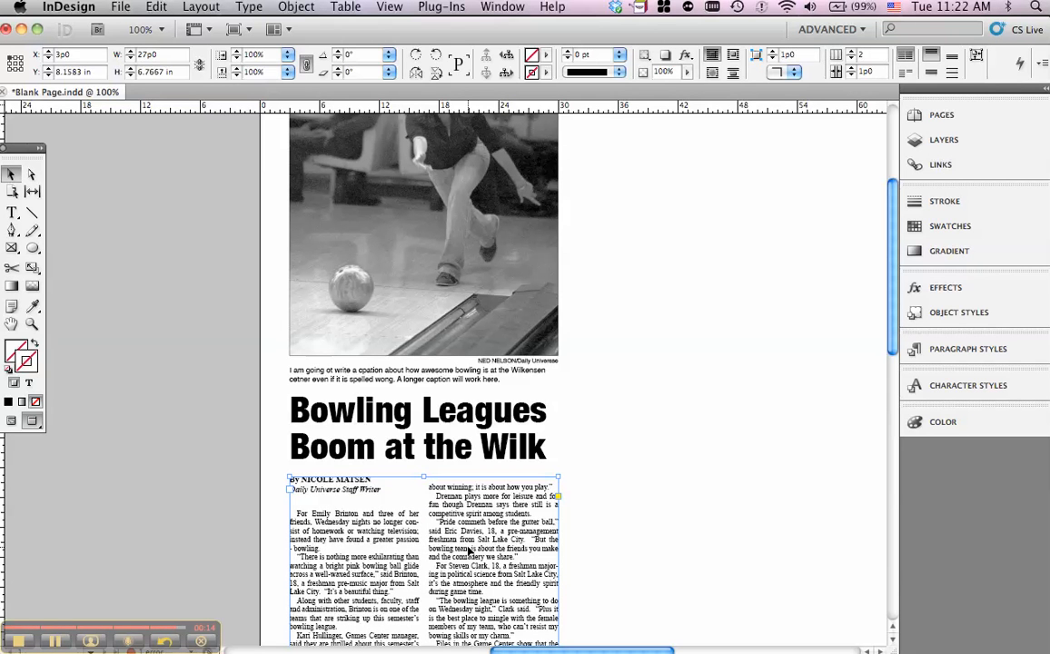
left_click(630, 497)
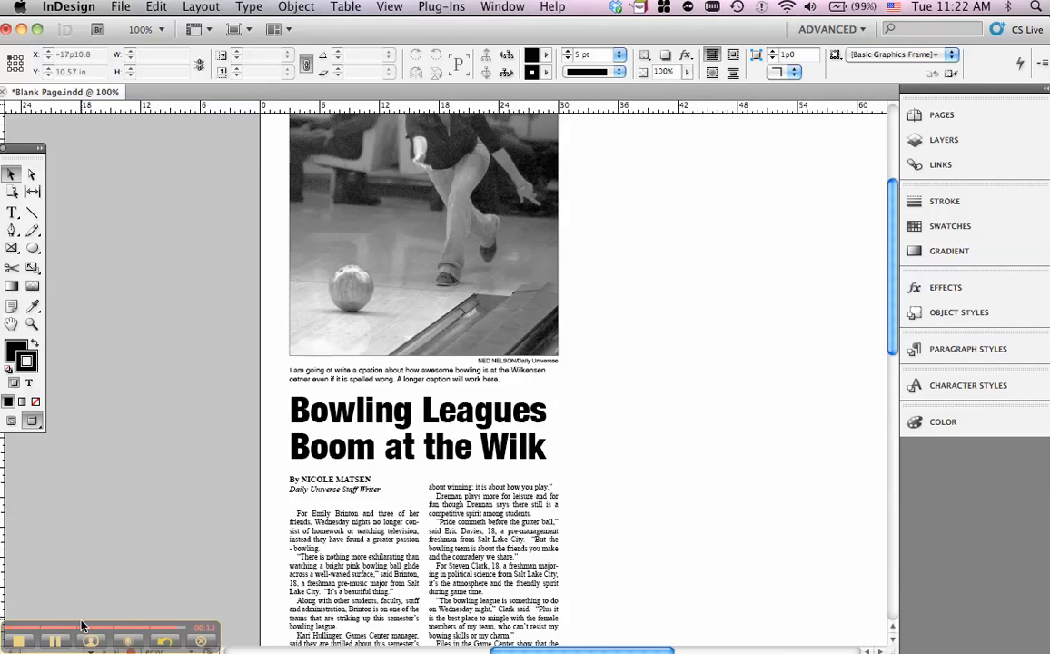